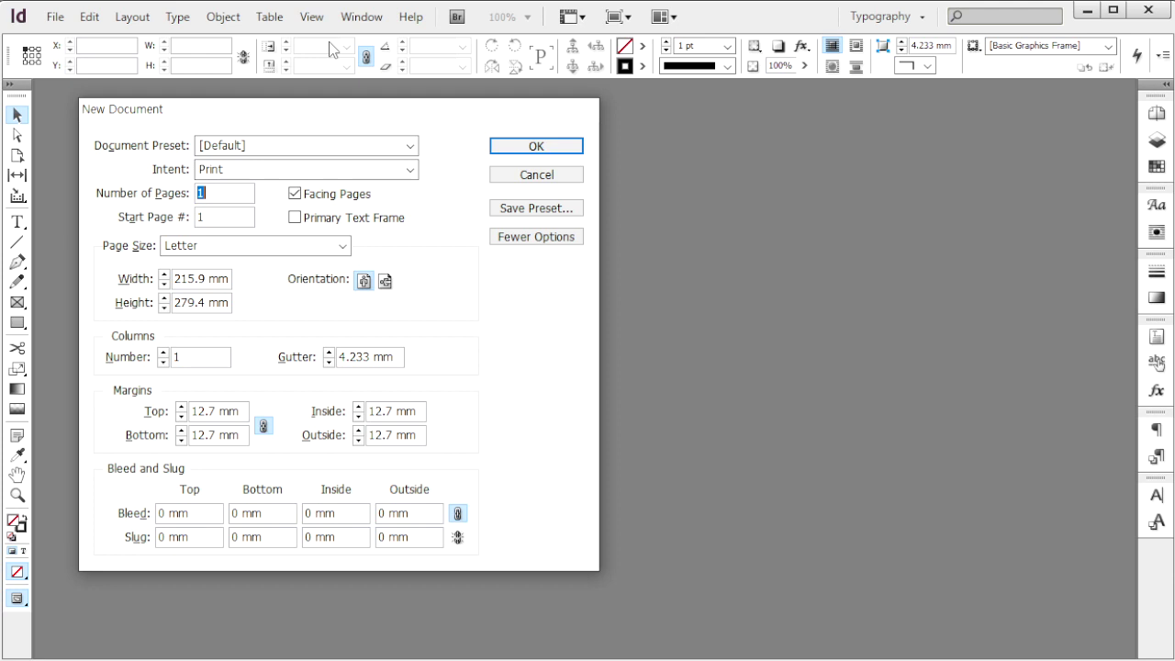
Set the new document to 2 pages with facing pages enabled.
text(2)
key(Tab)
key(Tab)
click(296, 195)
click(296, 196)
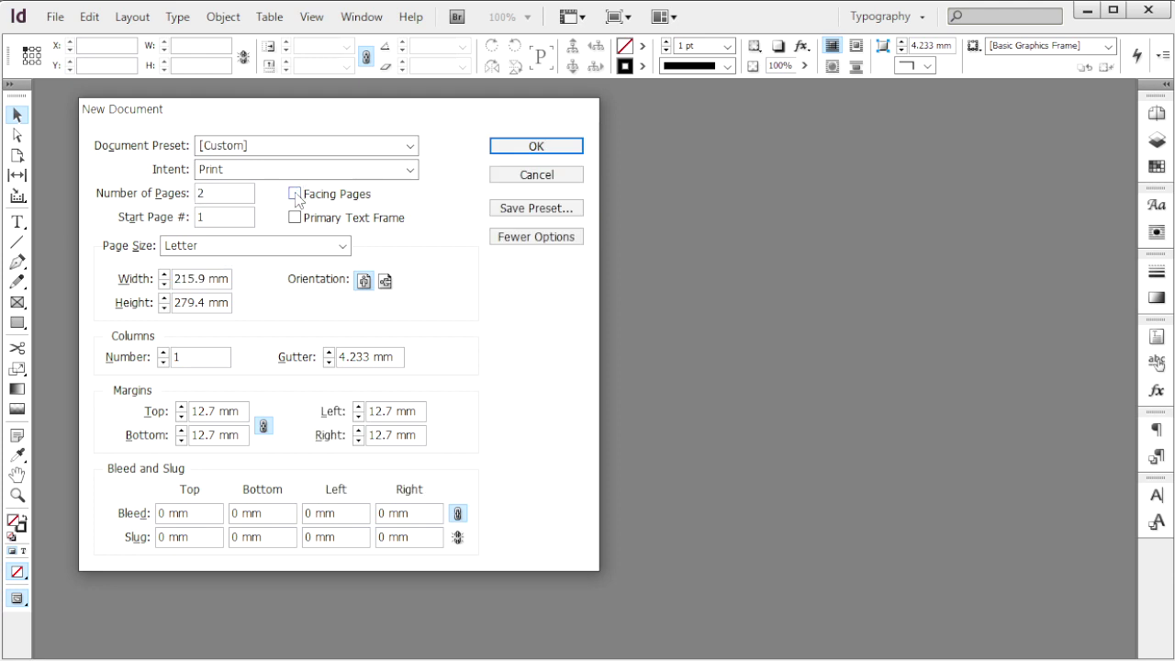
click(295, 195)
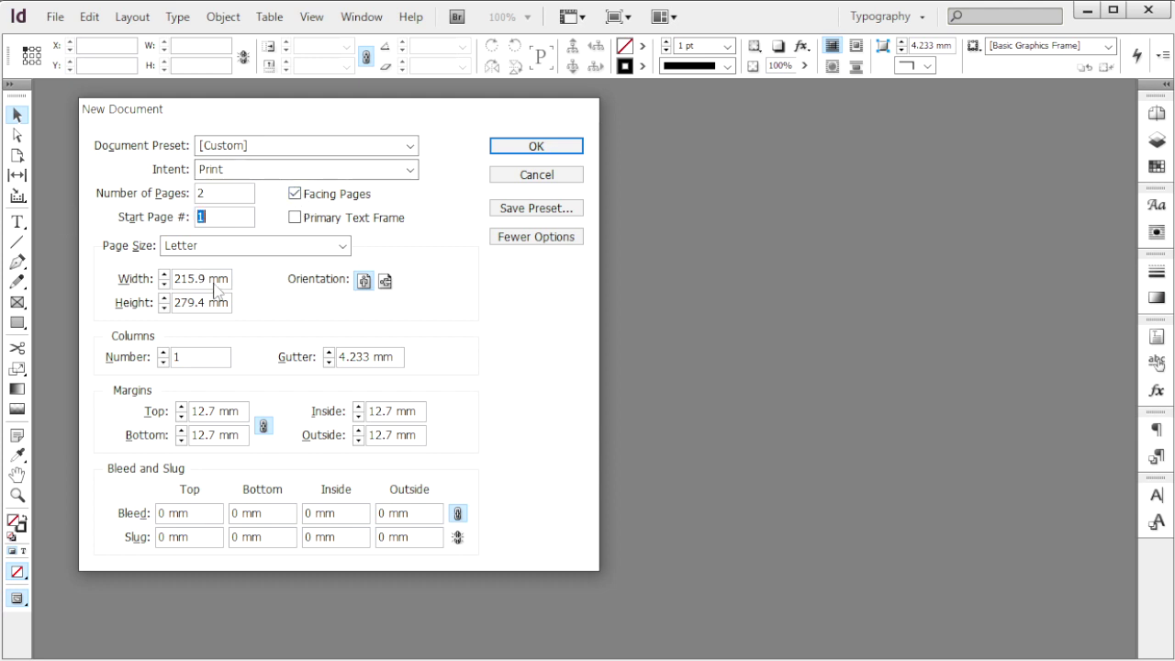
Set the new document's page size to 210 mm wide and 280 mm high.
key(Tab)
key(Tab)
key(Tab)
text(210)
key(Tab)
text(2)
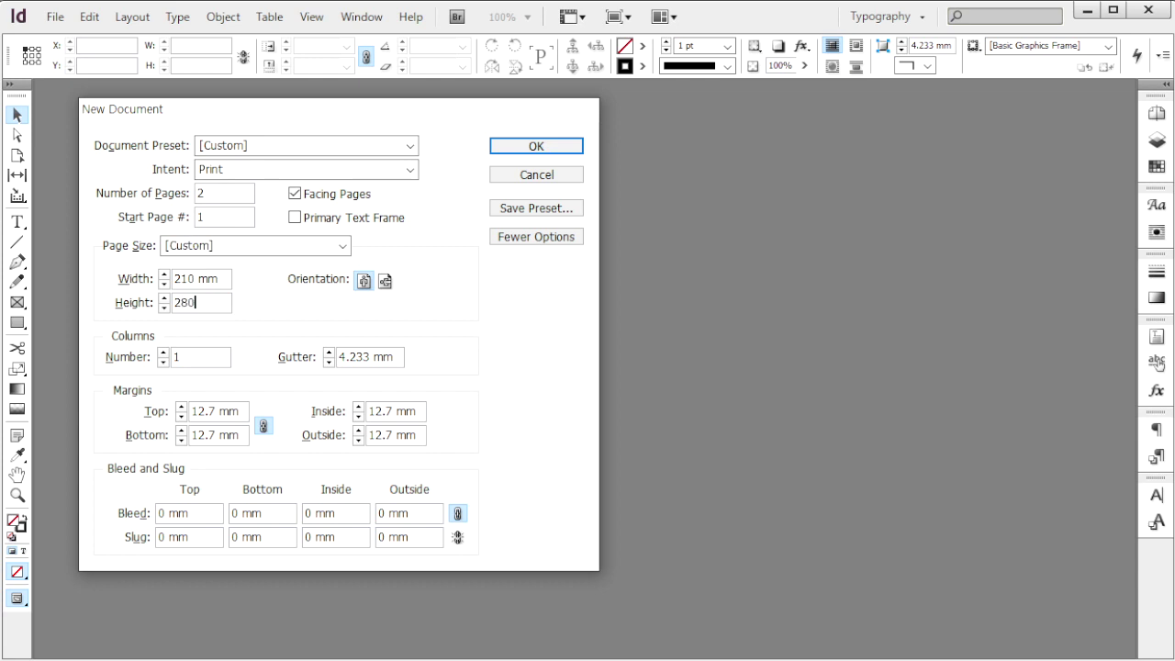
text(80)
key(Tab)
Give the new document's pages 3 columns with a 5 mm gutter.
text(3)
key(Tab)
text(5)
key(Tab)
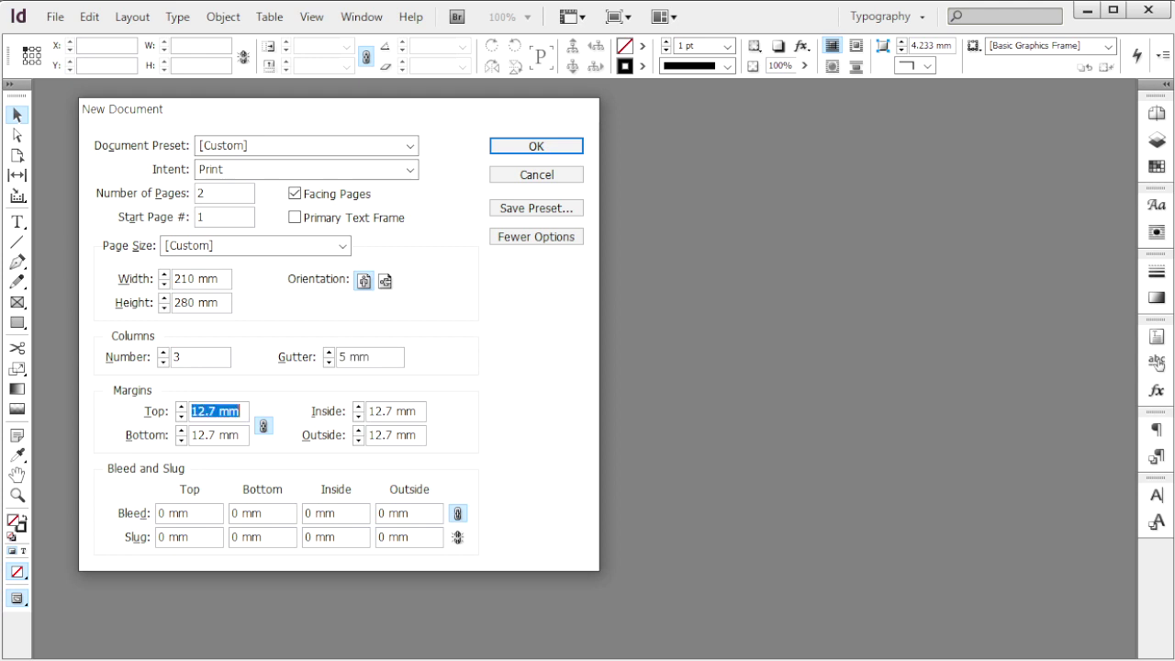
Set the top and bottom margins to 20 mm, then unlink the margins and make the inside and outside ones 10 mm.
text(20)
key(Tab)
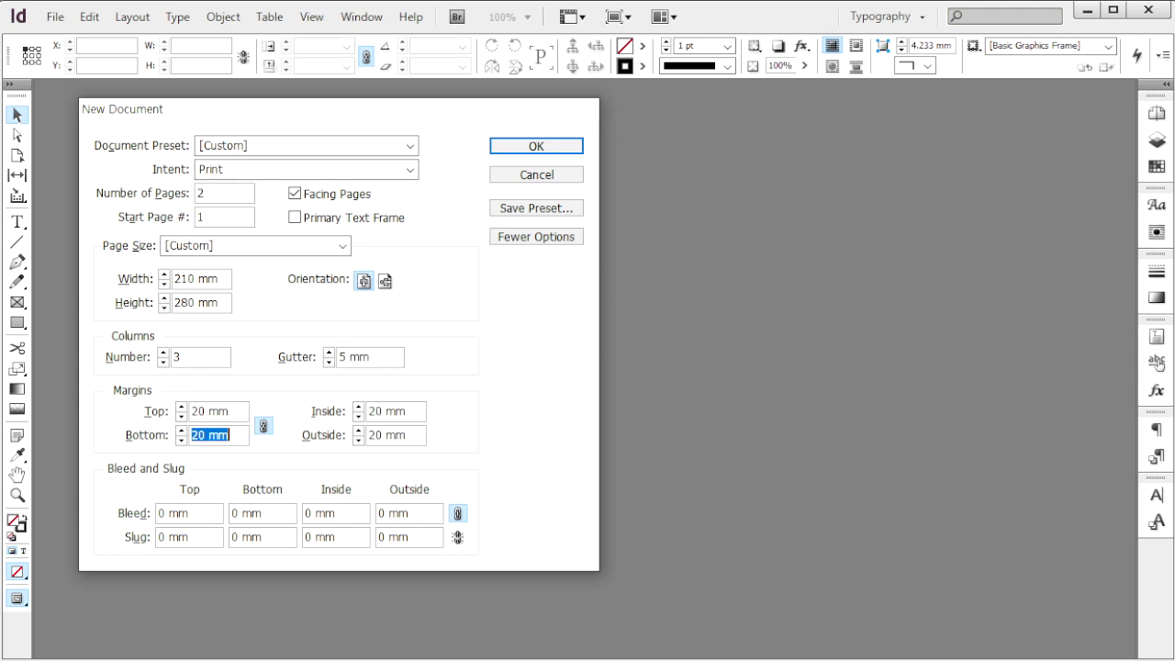
click(264, 428)
key(Tab)
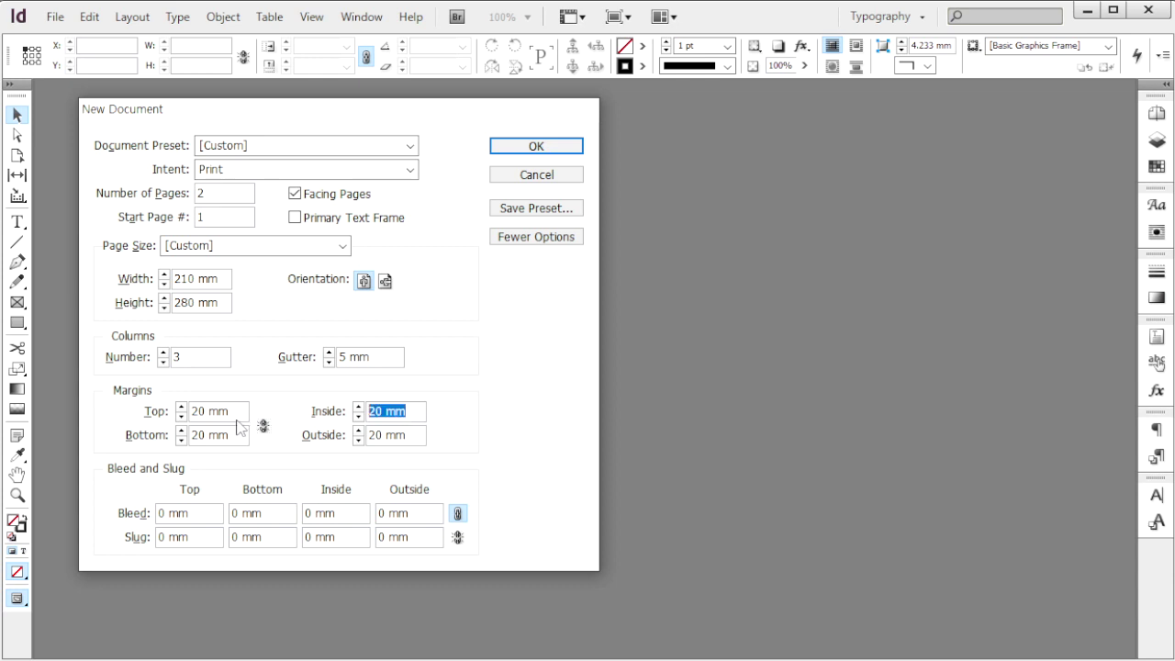
text(10)
key(Tab)
text(10)
key(Tab)
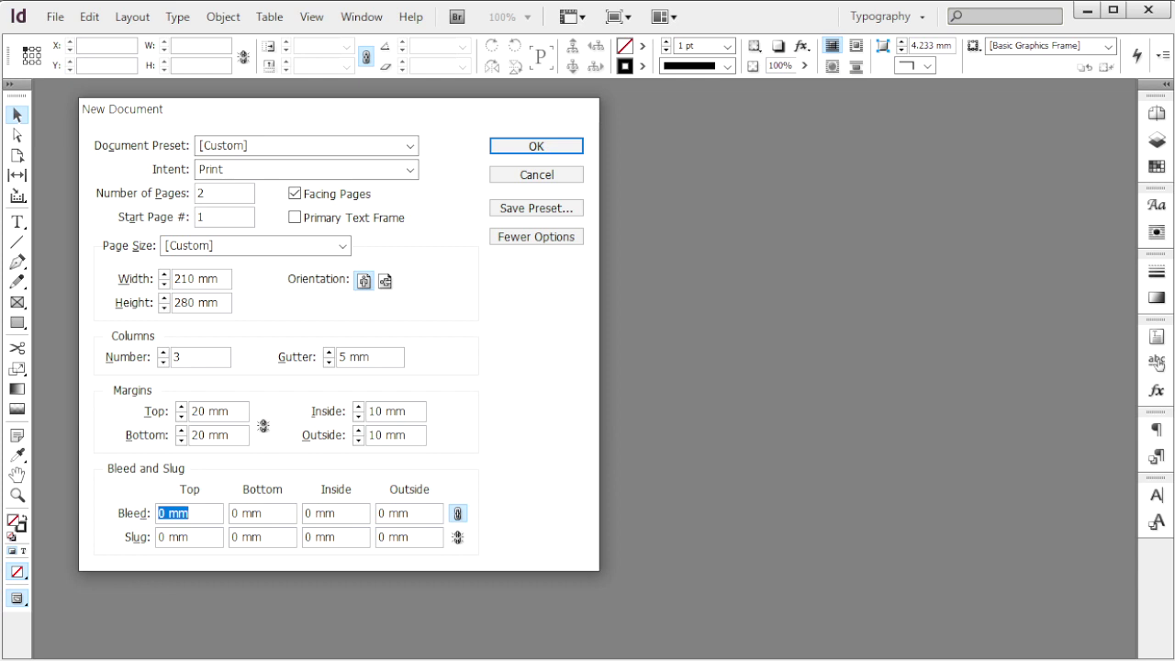
Set the bleed to 3 mm on all sides and create the document.
text(3)
key(Tab)
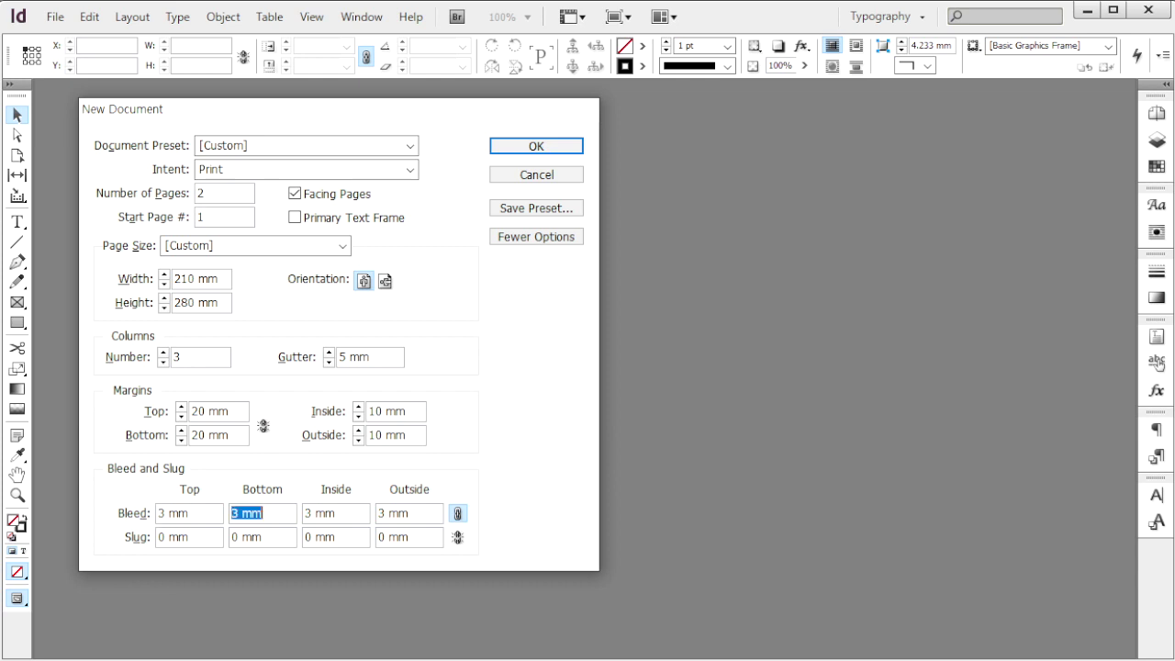
click(523, 146)
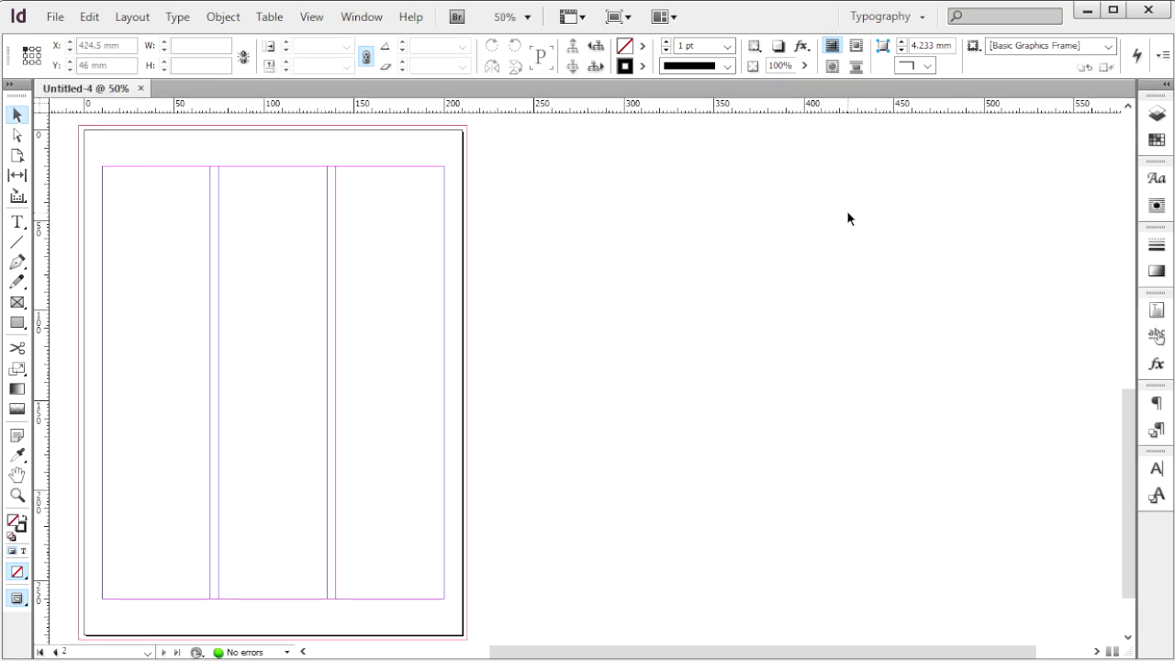
Disallow document page shuffling and move page 2 beside page 1 so both form one spread.
key(F12)
right_click(637, 354)
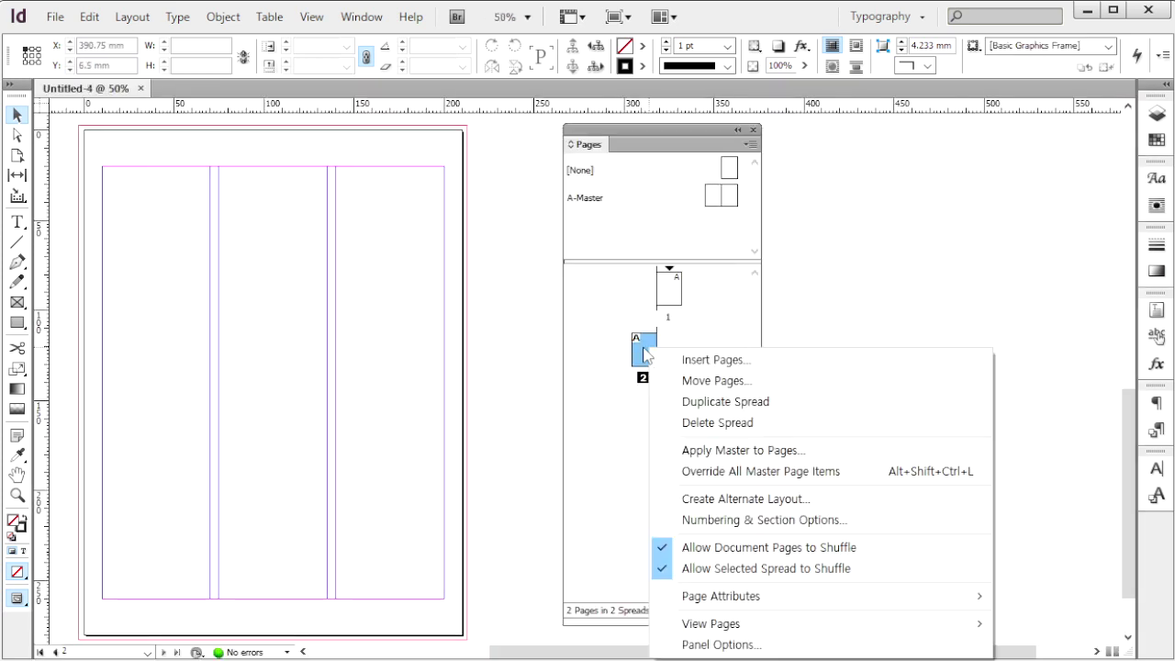
right_click(639, 346)
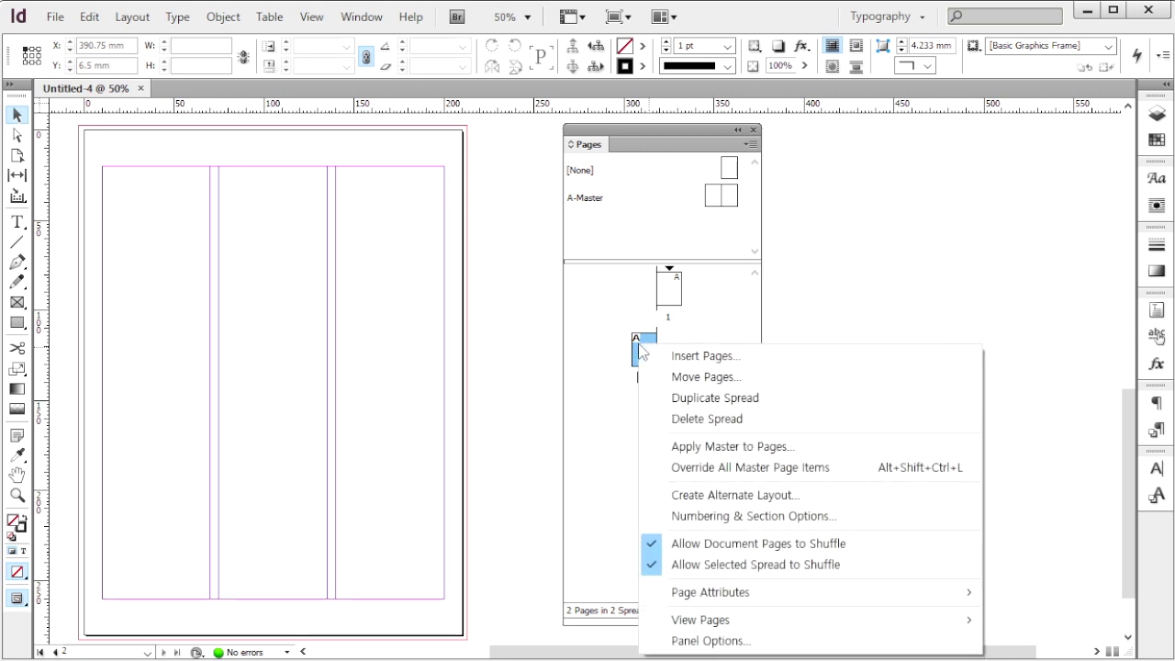
click(750, 547)
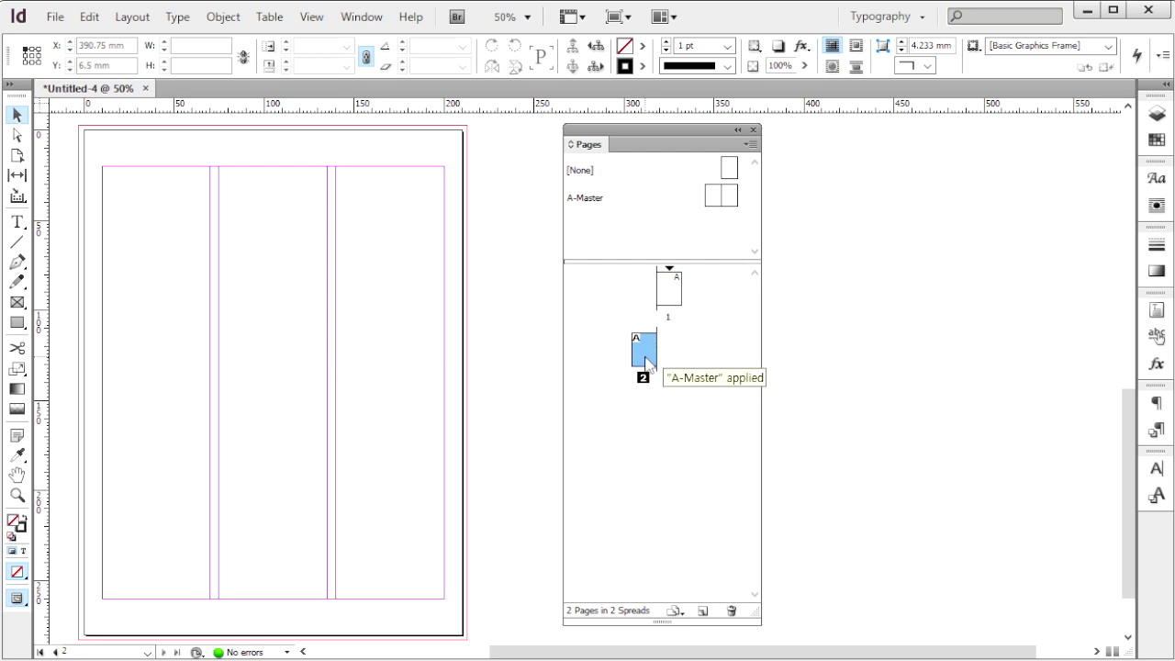
drag(647, 363, 655, 306)
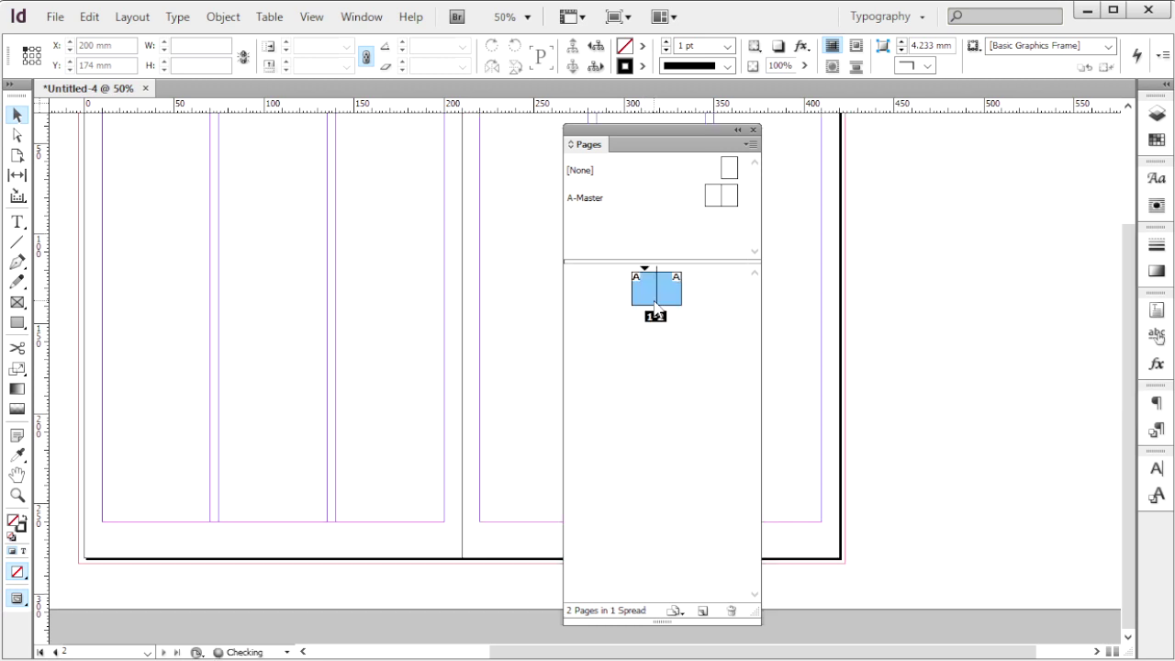
Create a two-page 210 x 280 mm master with prefix B, not based on another master, and apply it to pages 1 and 2.
click(751, 145)
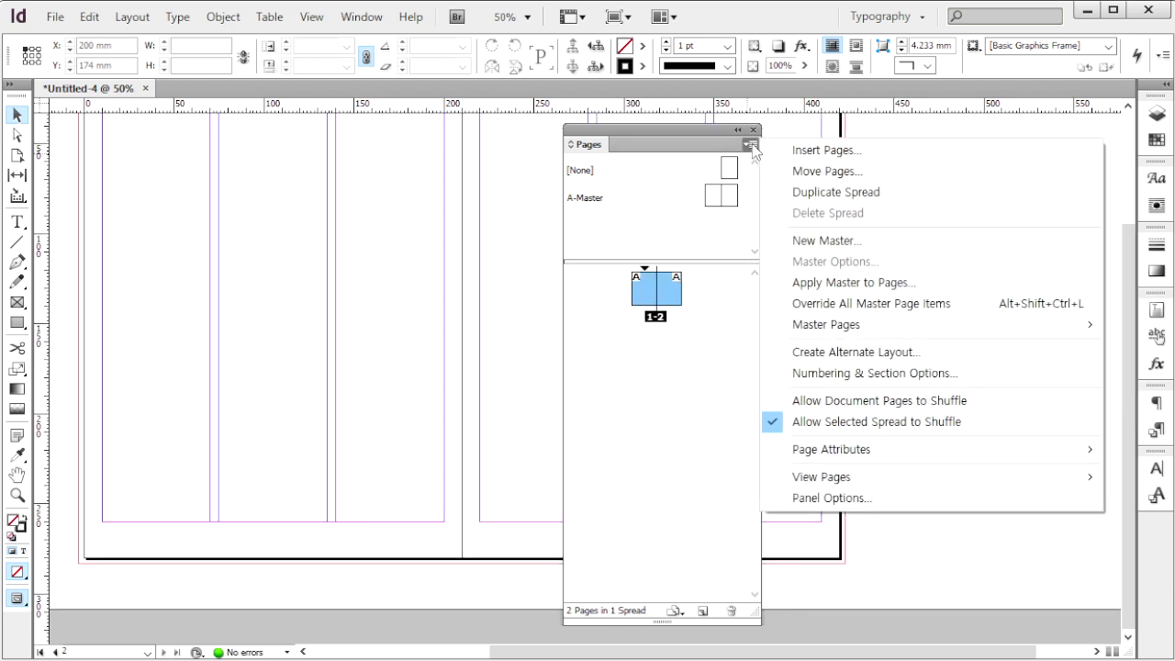
click(827, 240)
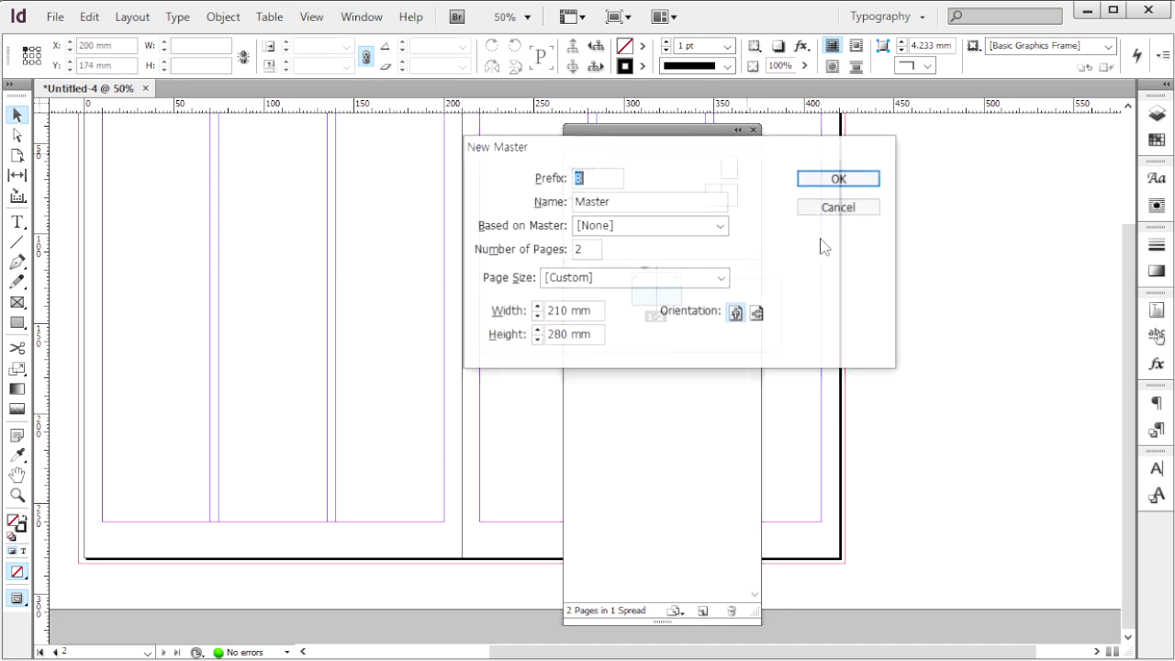
drag(669, 153, 319, 143)
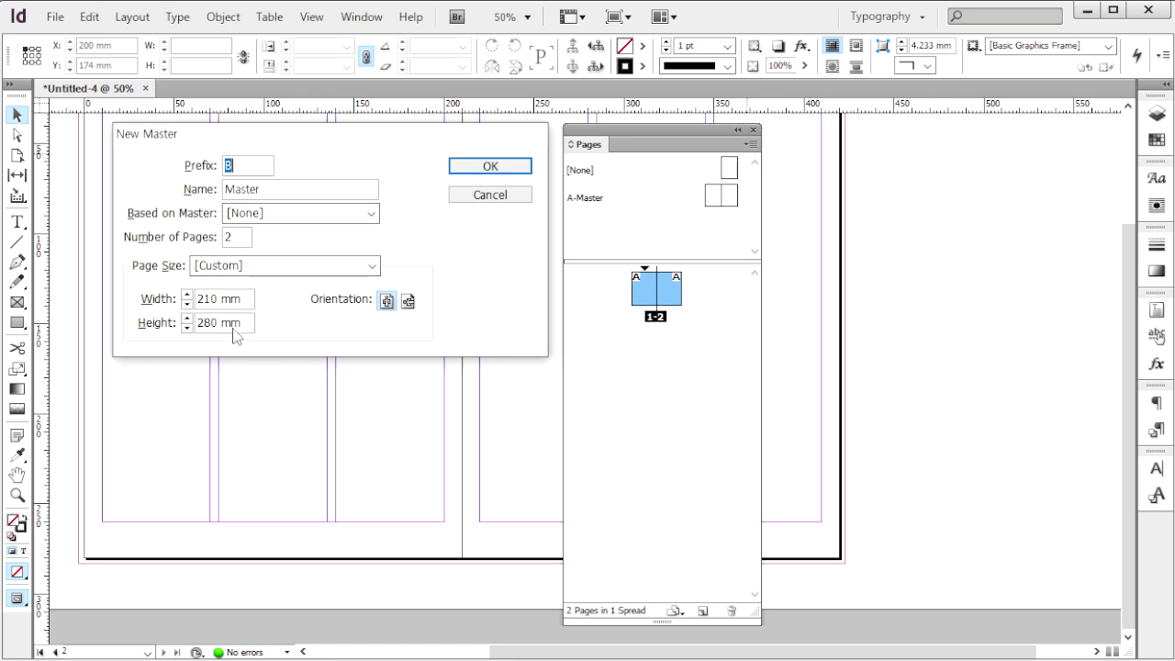
click(510, 172)
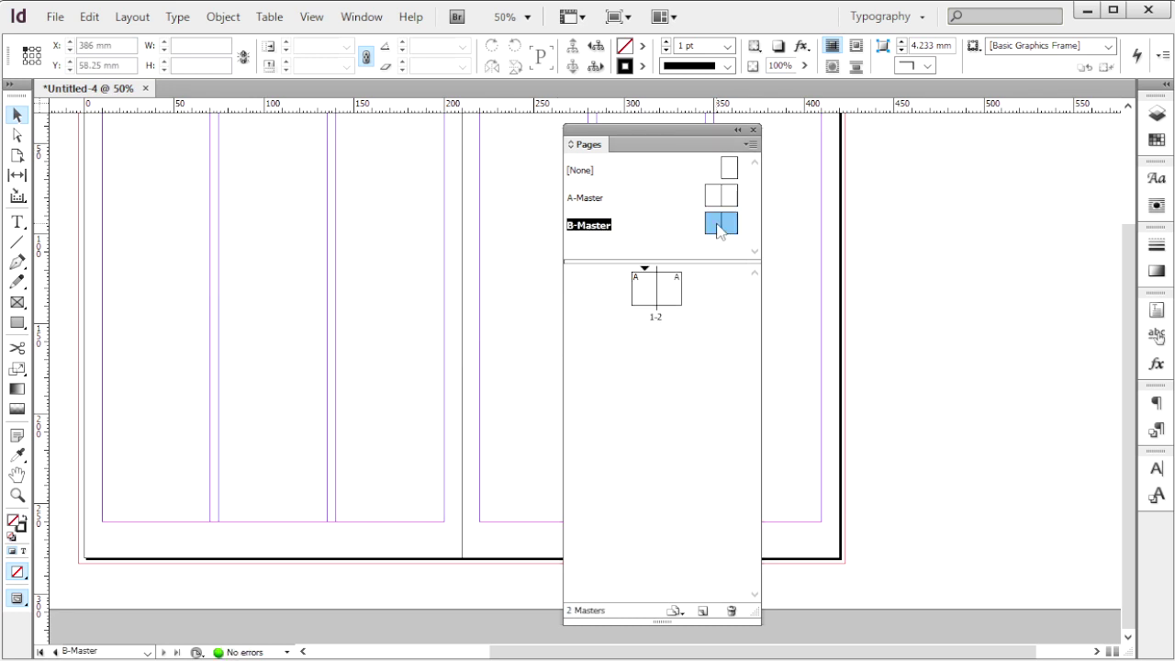
drag(718, 229, 640, 290)
drag(734, 225, 677, 294)
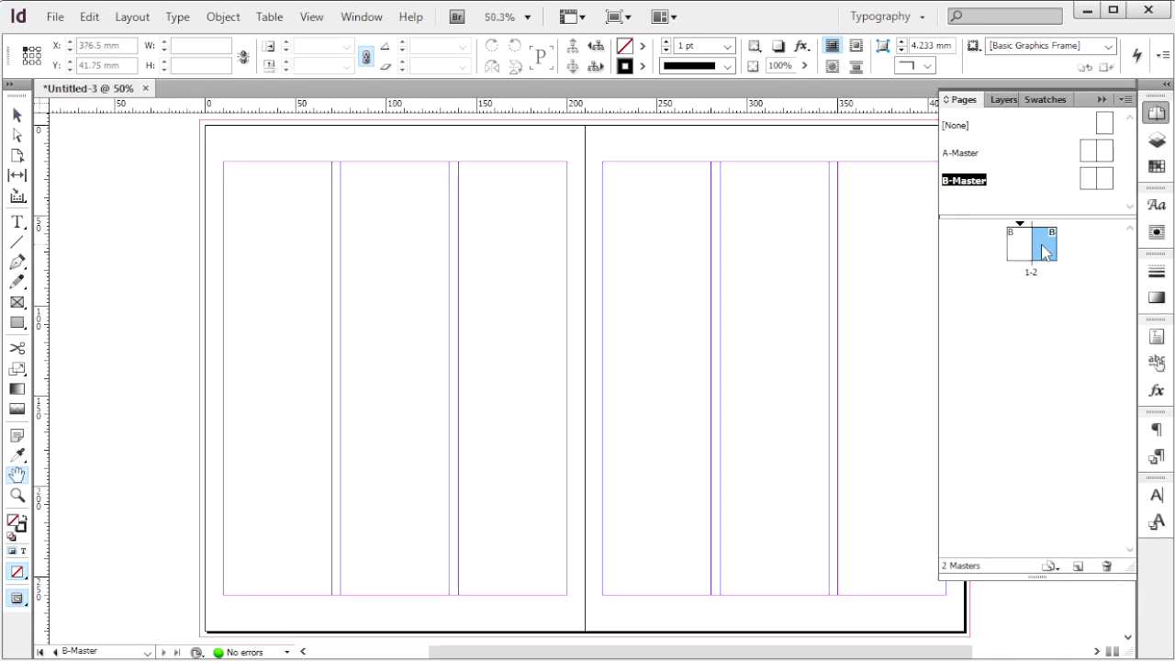
On B-Master's left page, add a text frame about 32 x 7 mm below the bottom margin and insert a current page number marker.
key(ctrl+2)
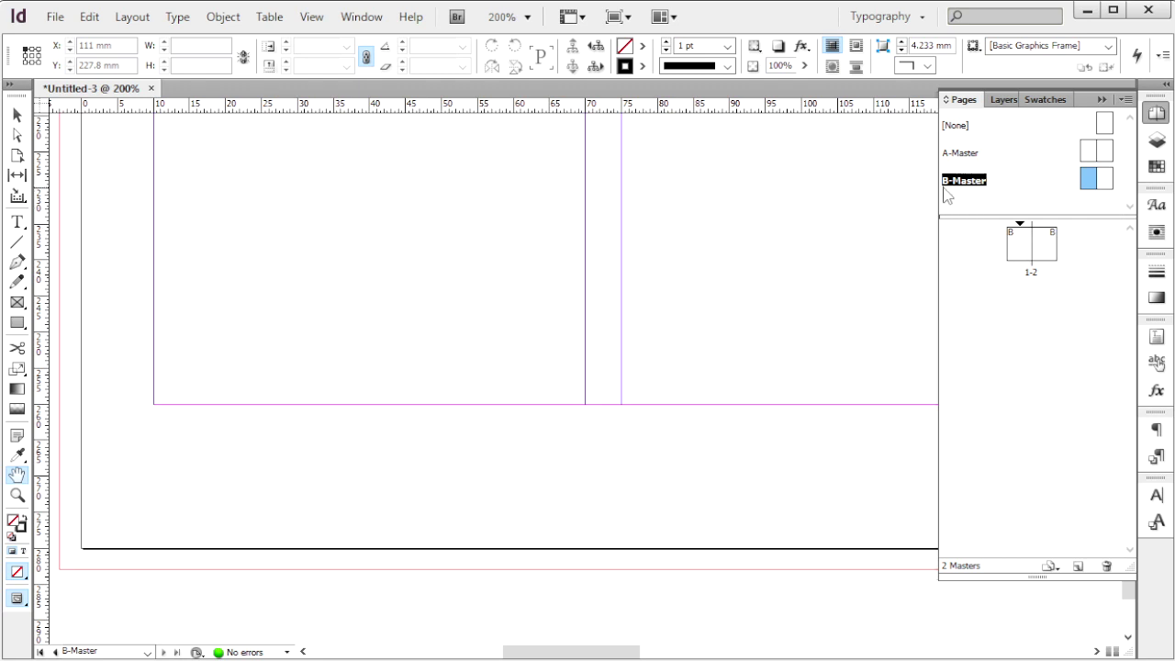
key(t)
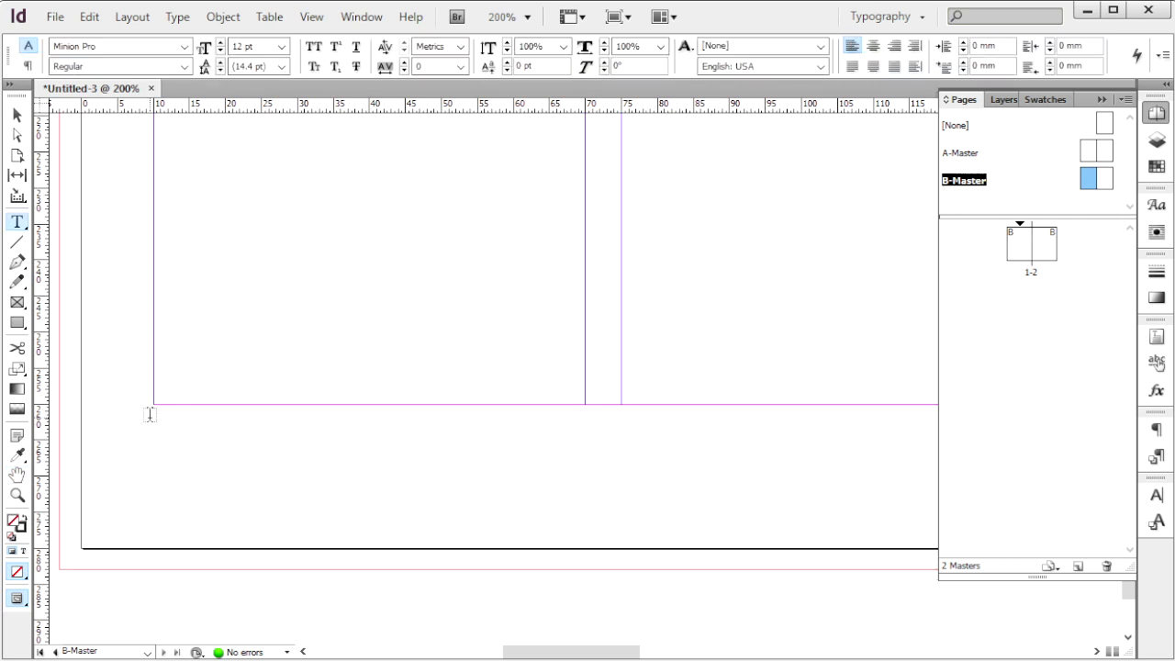
drag(153, 425, 381, 476)
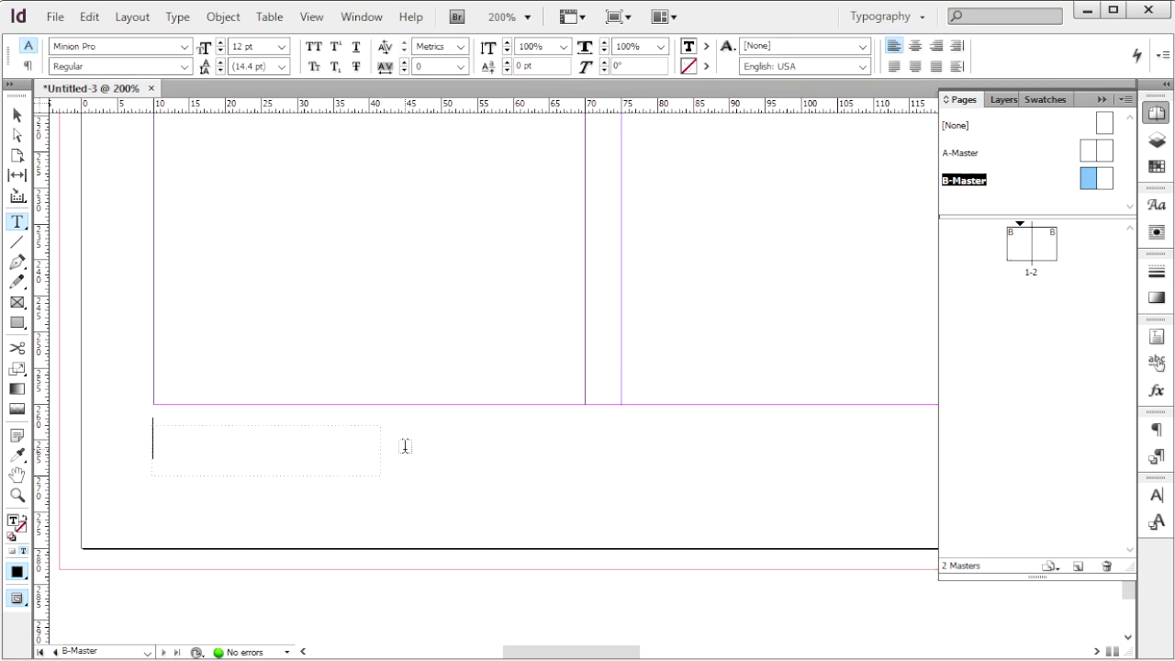
click(179, 17)
mouse_move(252, 518)
mouse_move(521, 539)
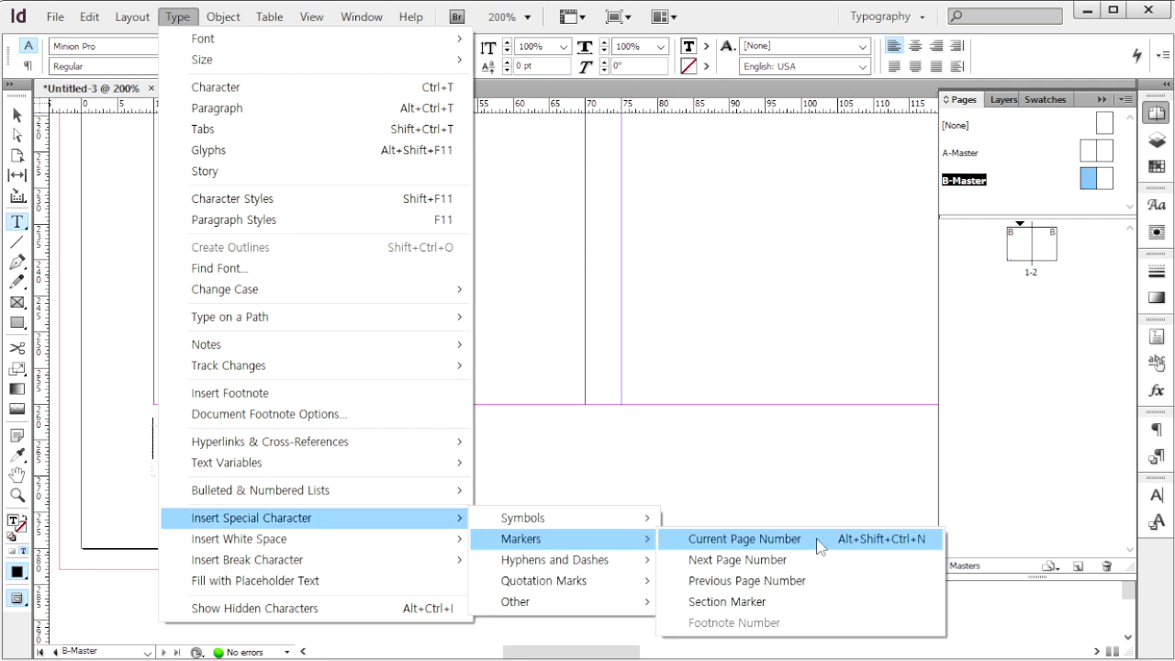
click(820, 546)
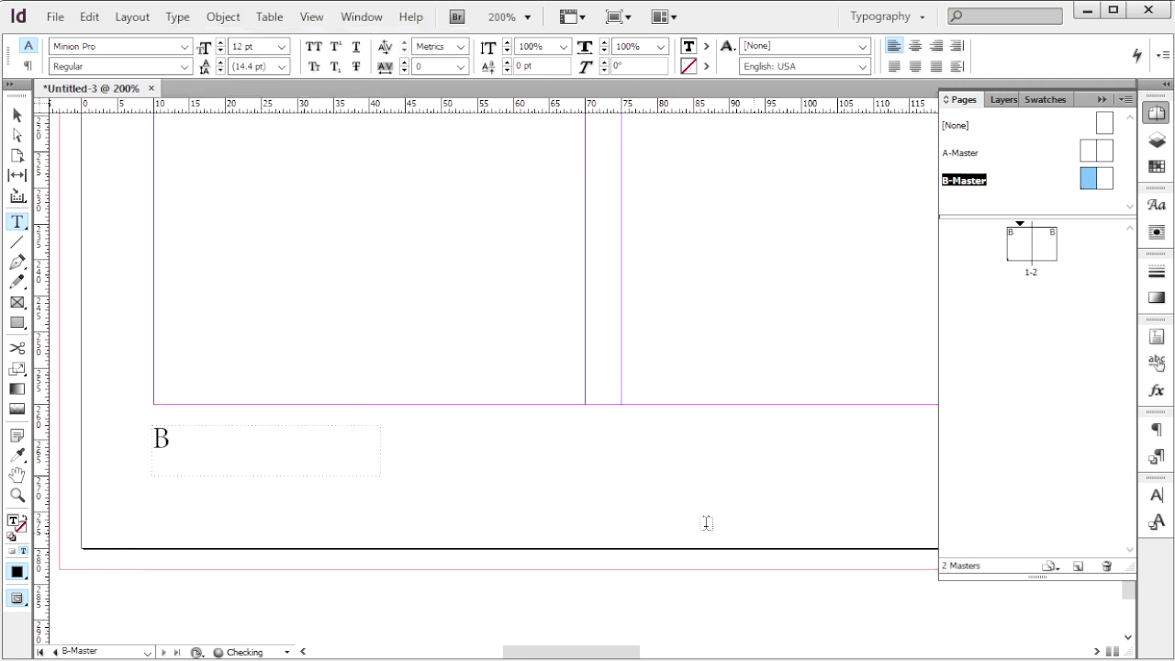
Format the page number marker in Arial Bold.
key(shift+Left)
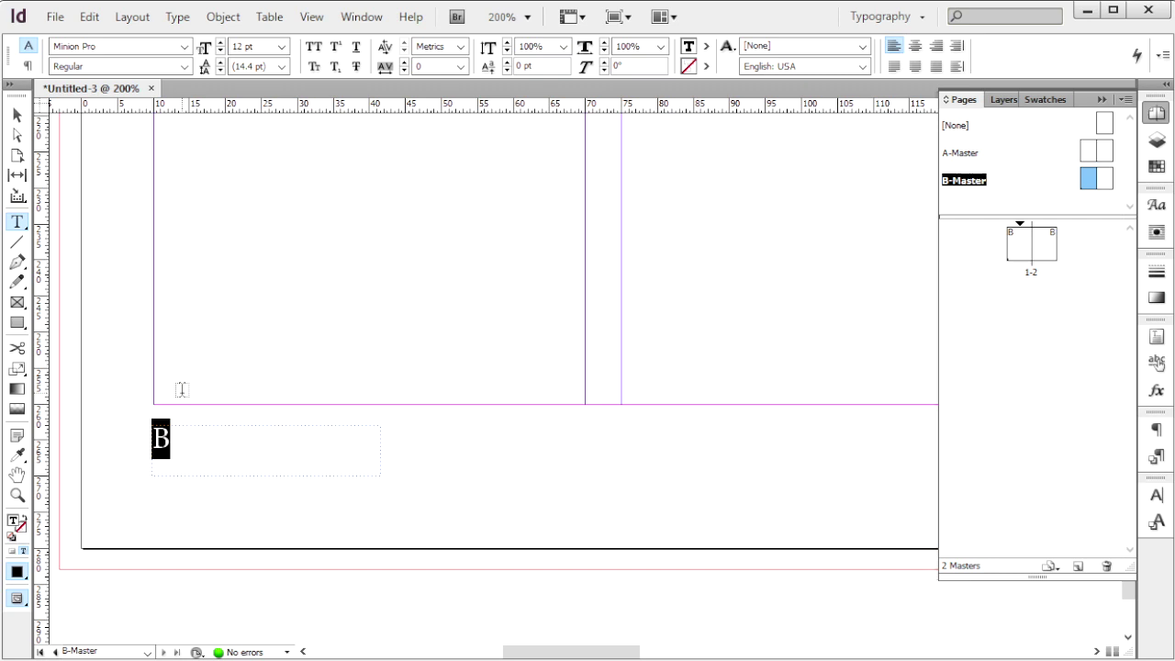
click(184, 46)
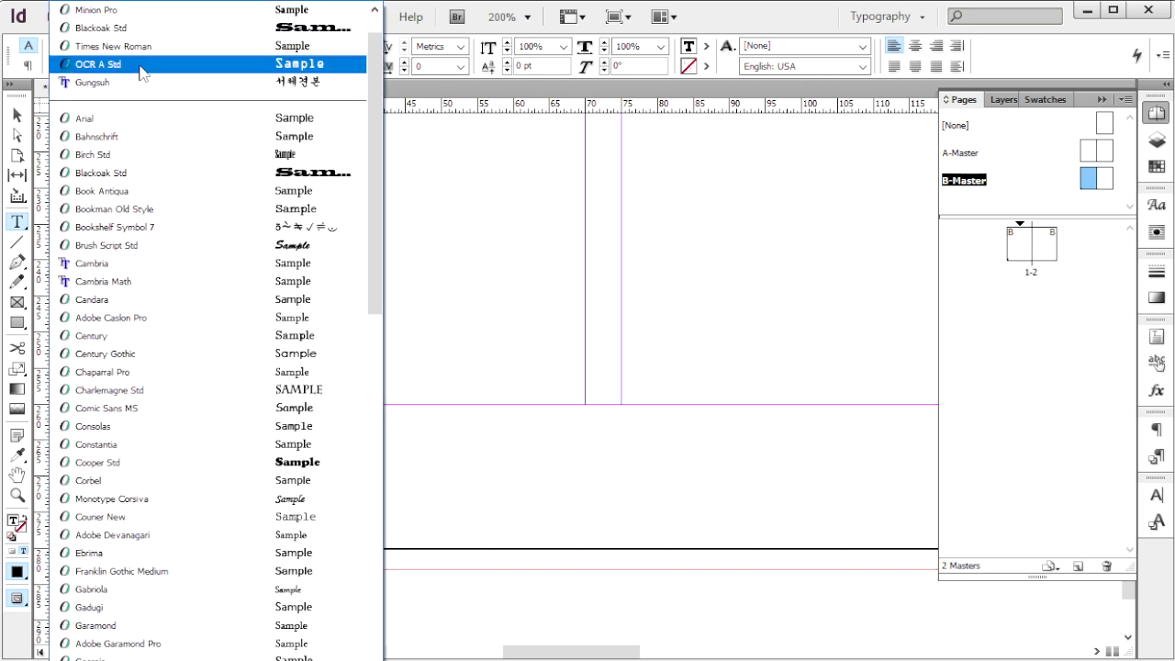
click(104, 122)
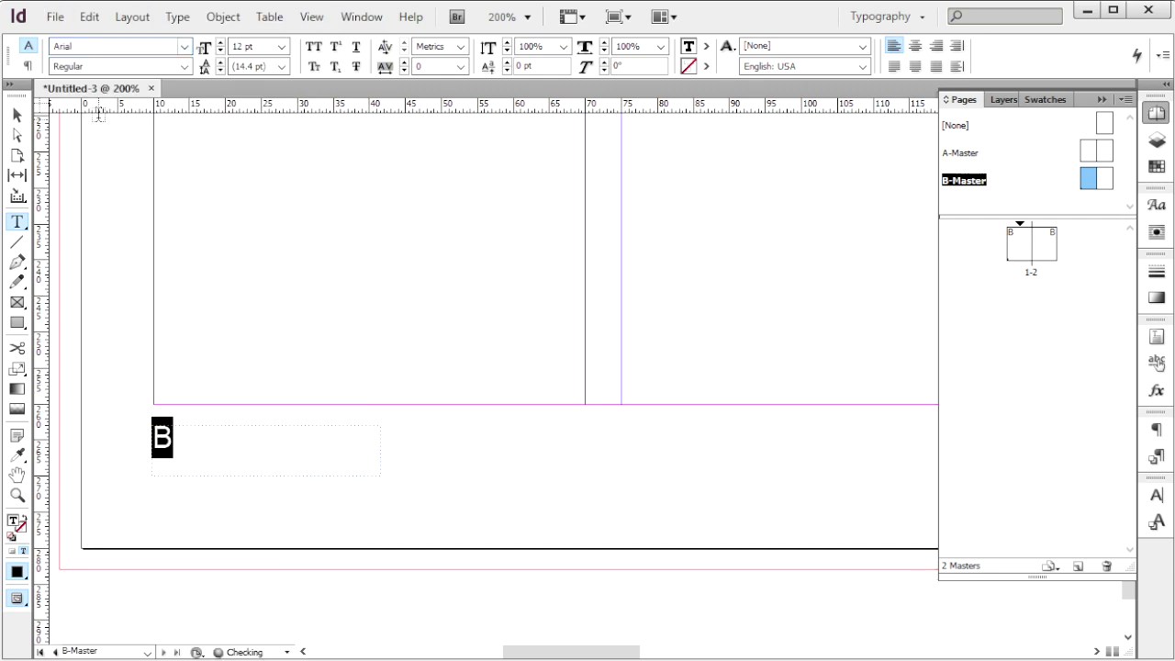
click(184, 66)
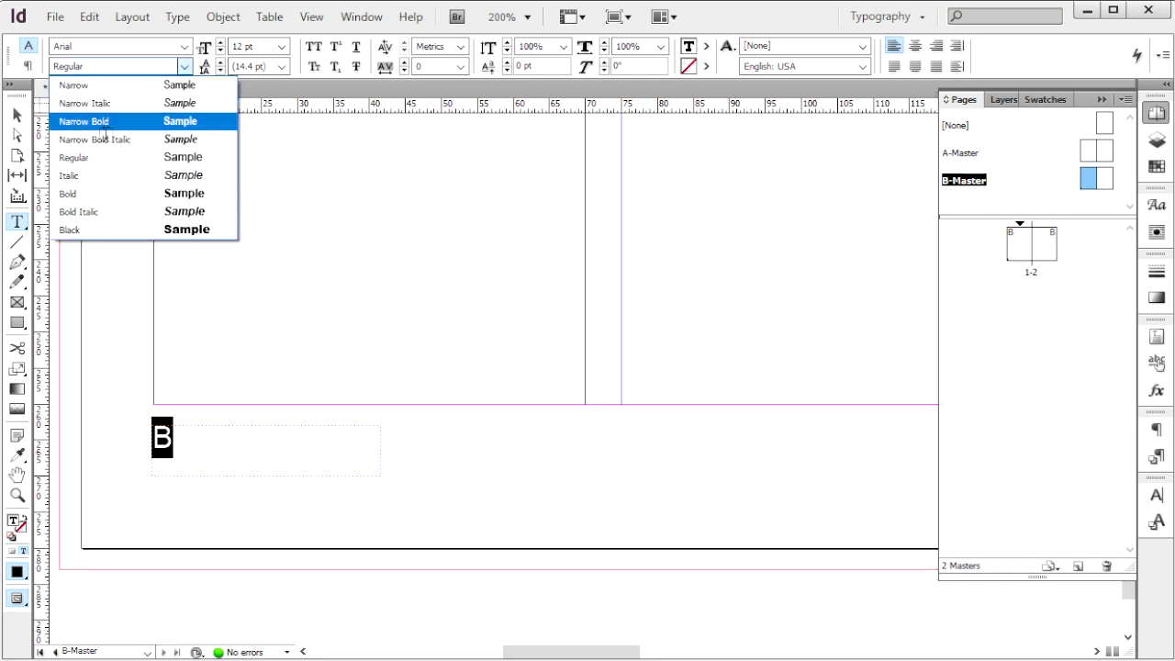
click(79, 194)
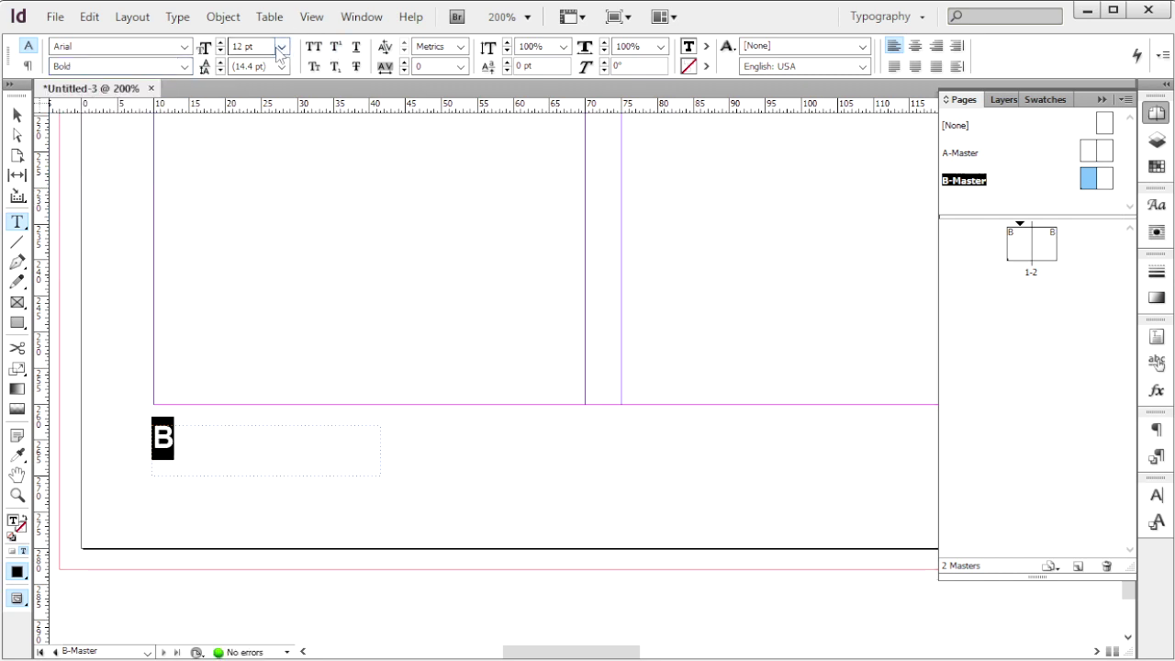
Color the page number marker orange with CMYK values C 0, M 50, Y 100, K 0.
key(F6)
click(472, 266)
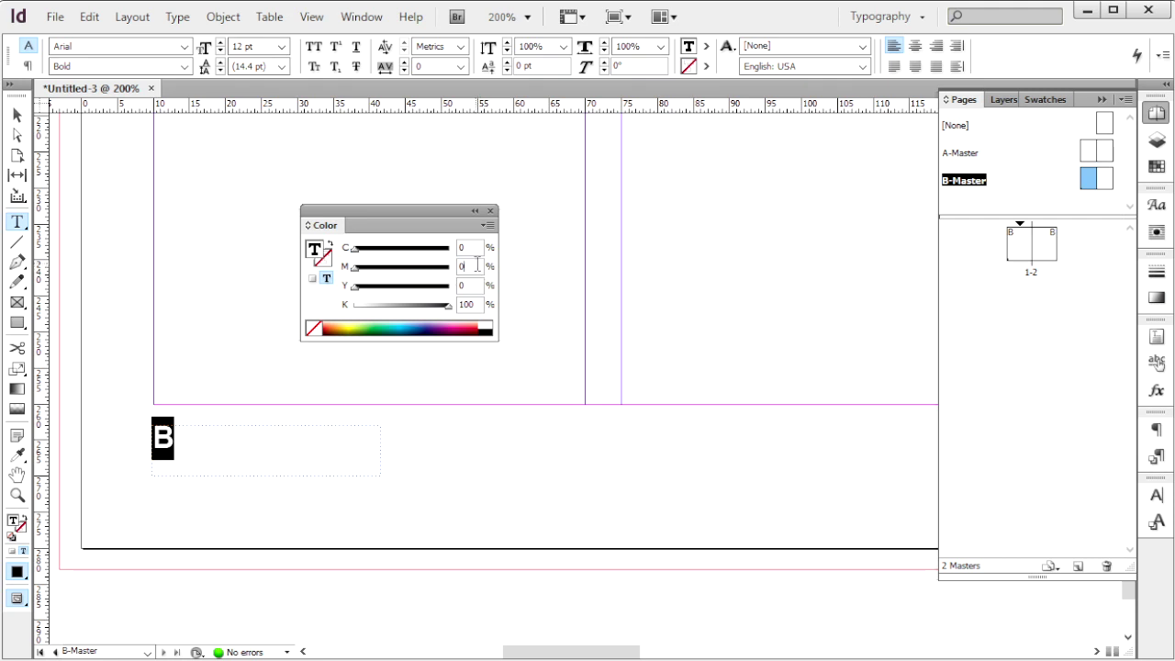
text(50)
key(Tab)
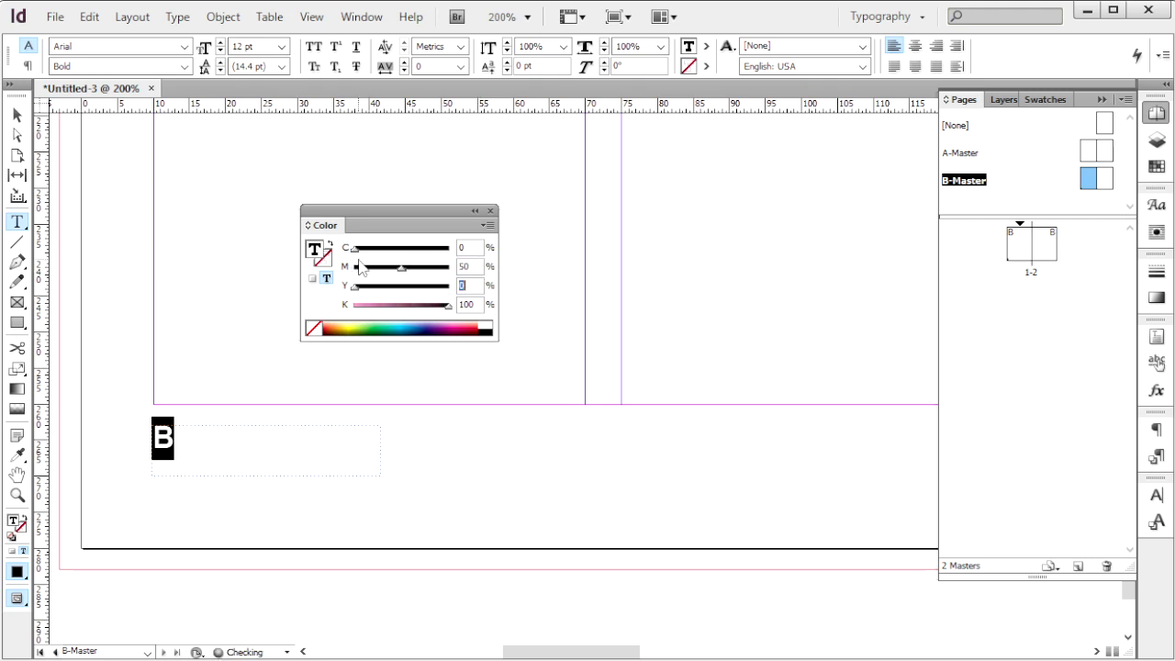
text(100)
key(Tab)
key(Return)
text(0)
key(Return)
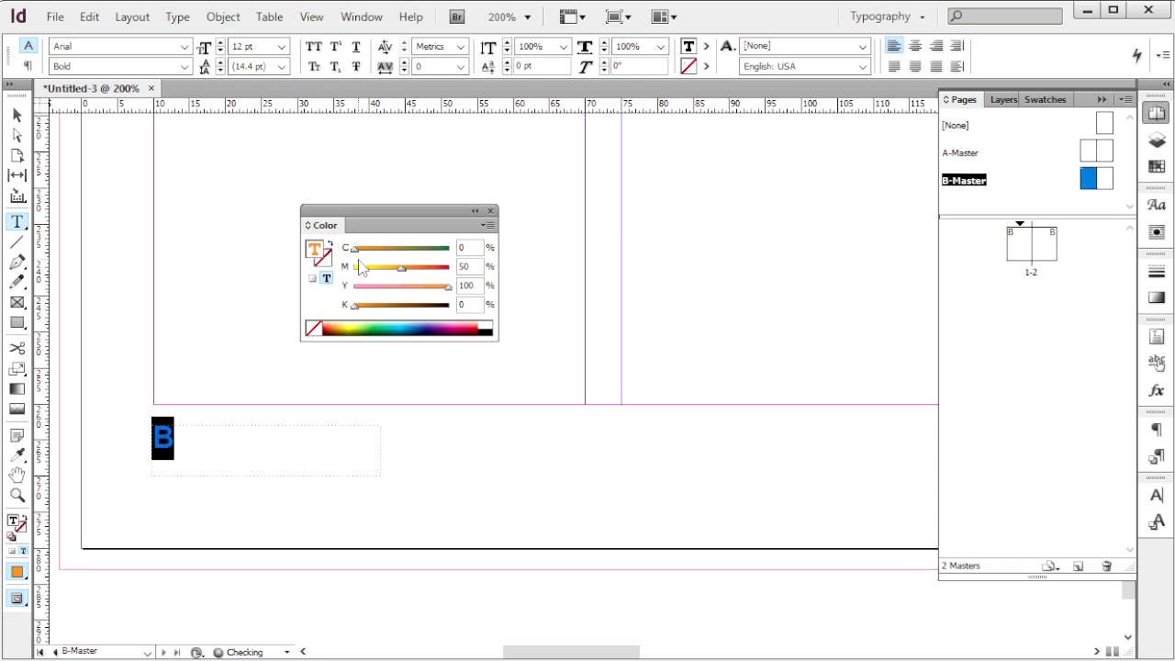
click(218, 370)
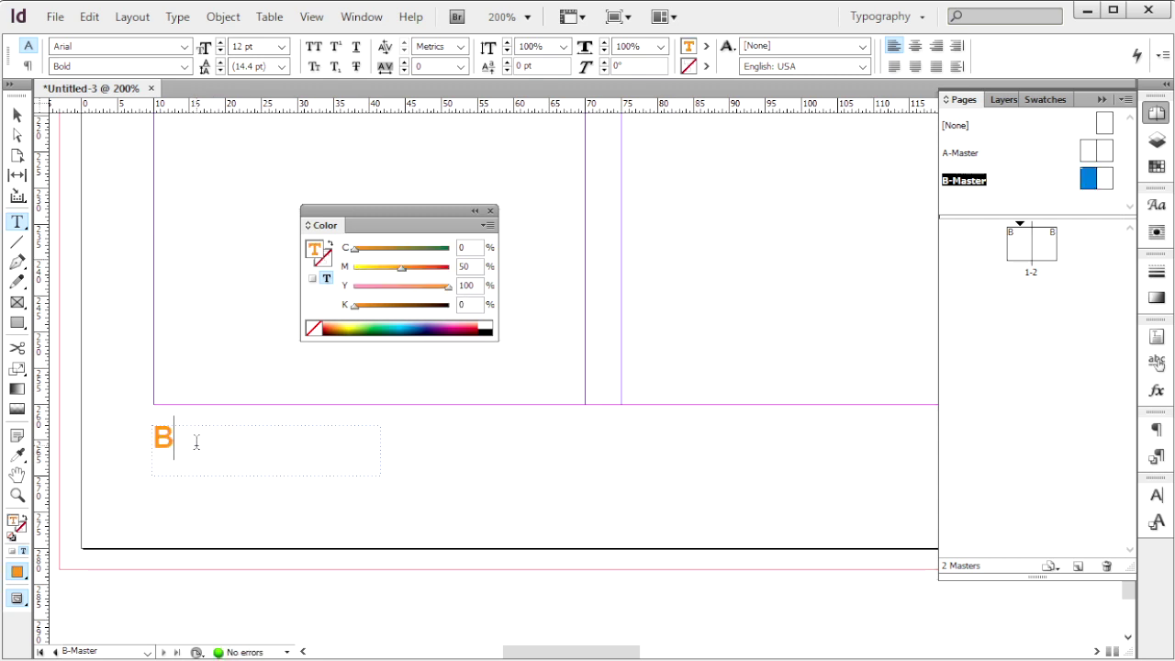
Add a text frame about 48 x 7 mm just right of the page number and enter "Korea village".
click(16, 221)
drag(210, 425, 554, 474)
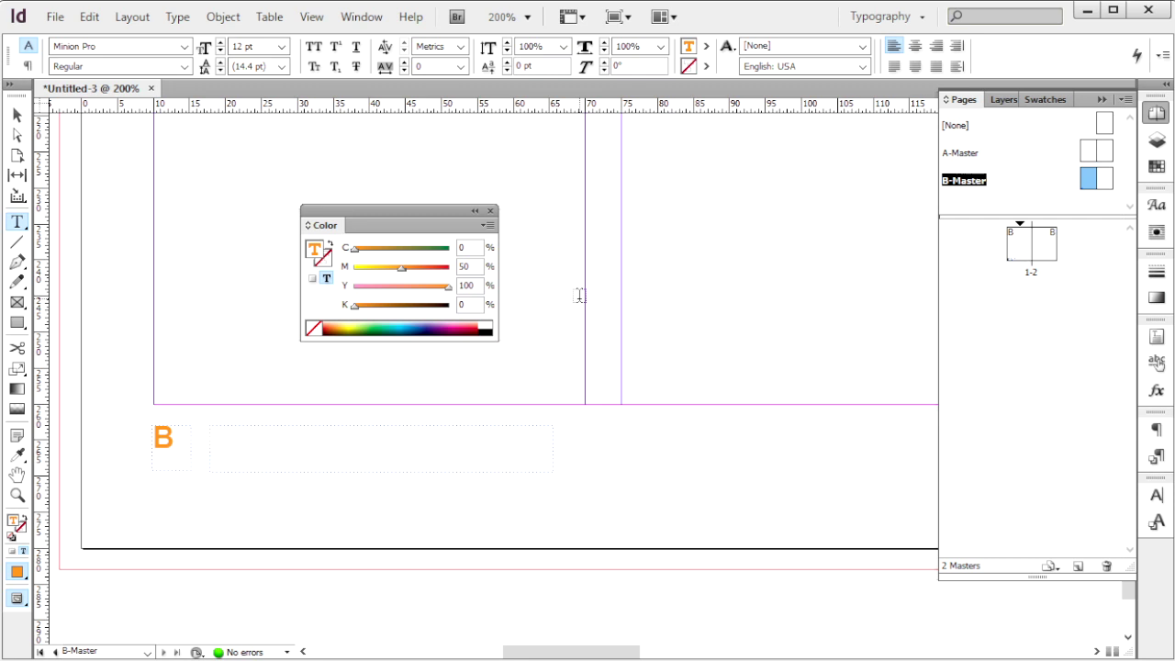
text(K)
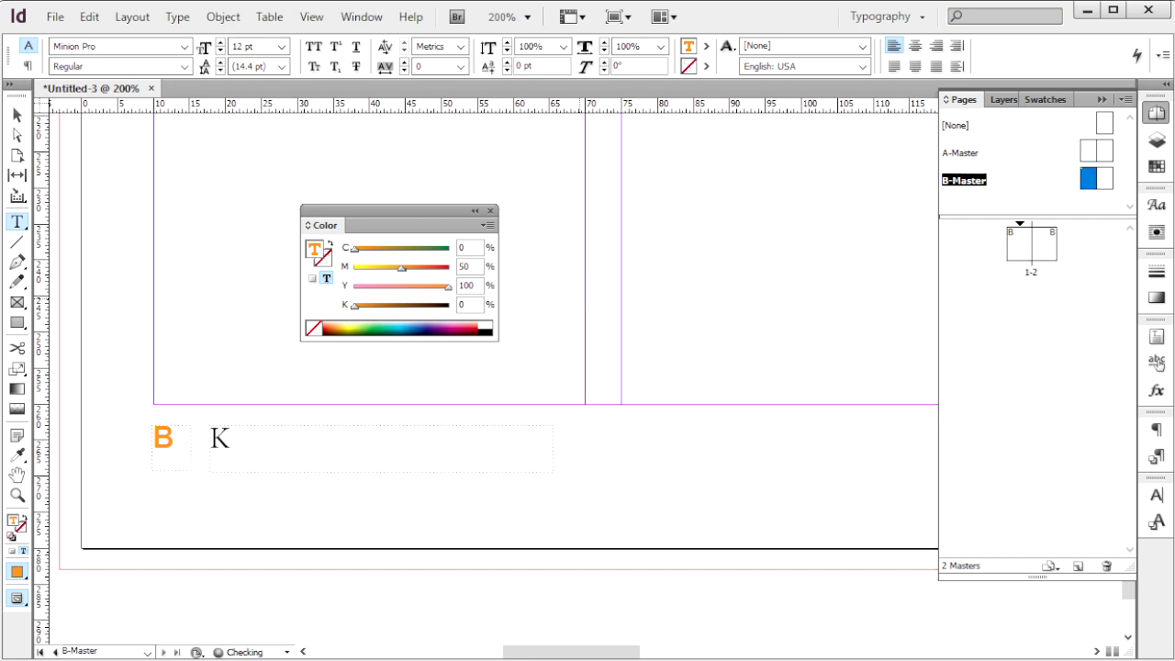
text(orea village)
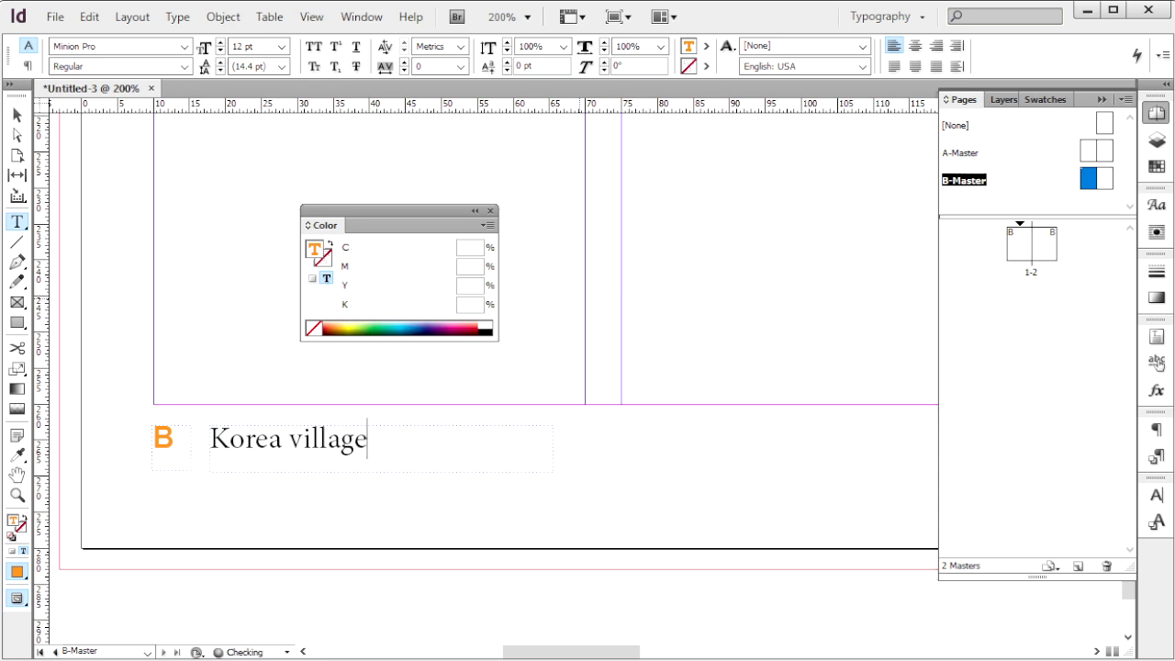
Format the "Korea village" footer text in Arial Bold.
key(ctrl+a)
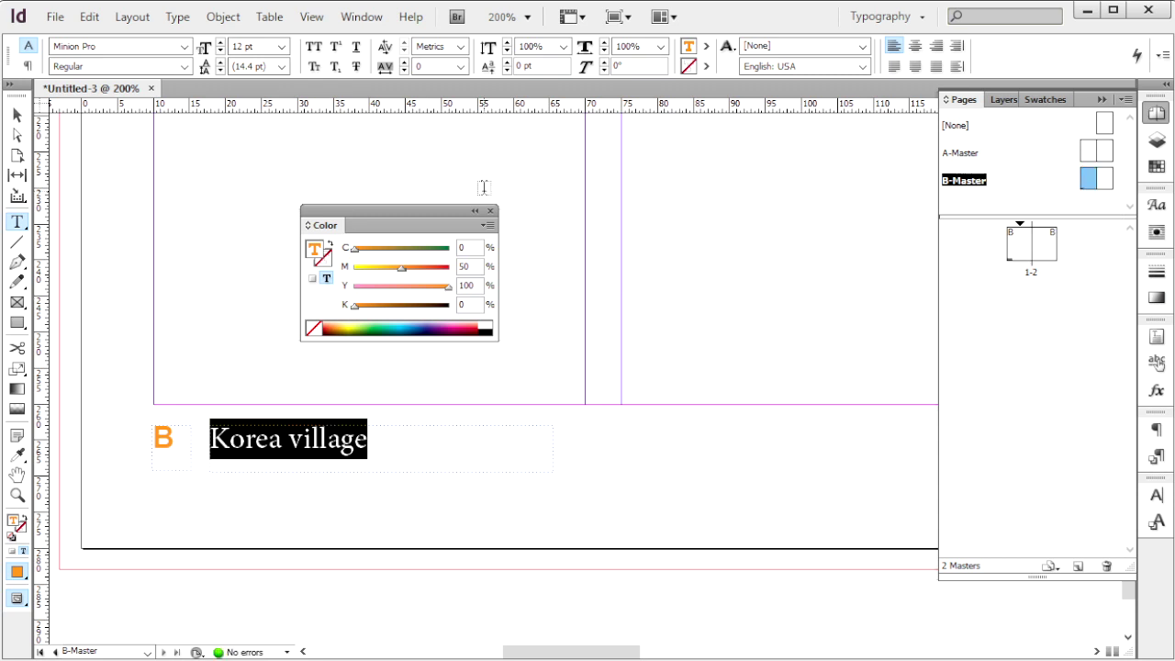
click(186, 47)
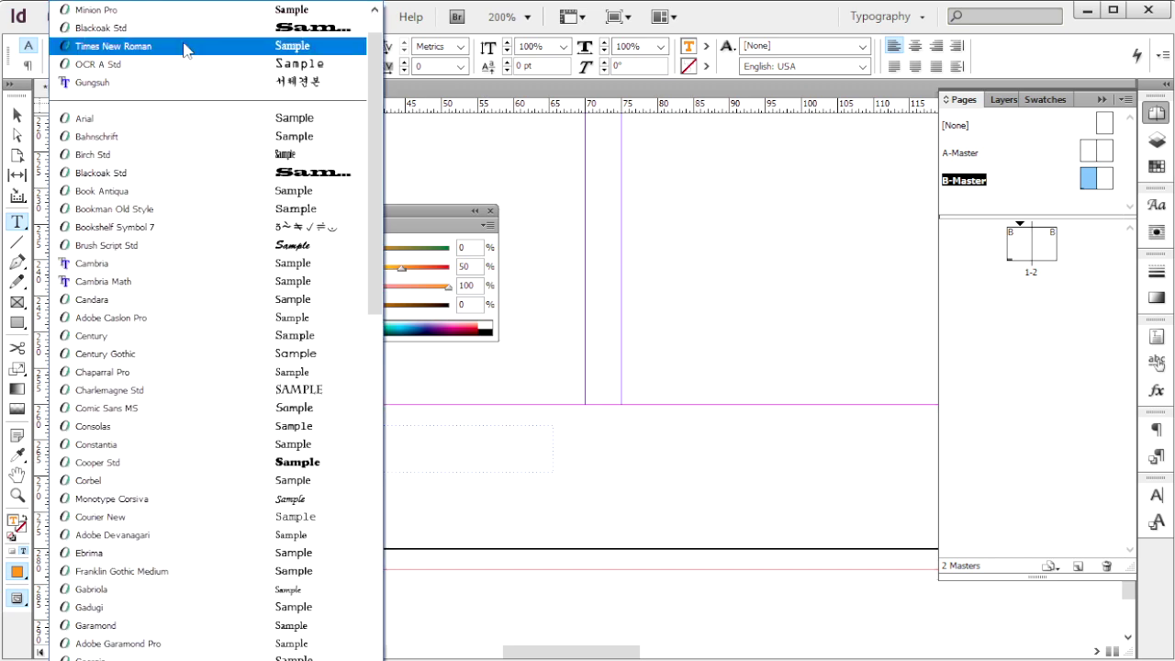
click(77, 120)
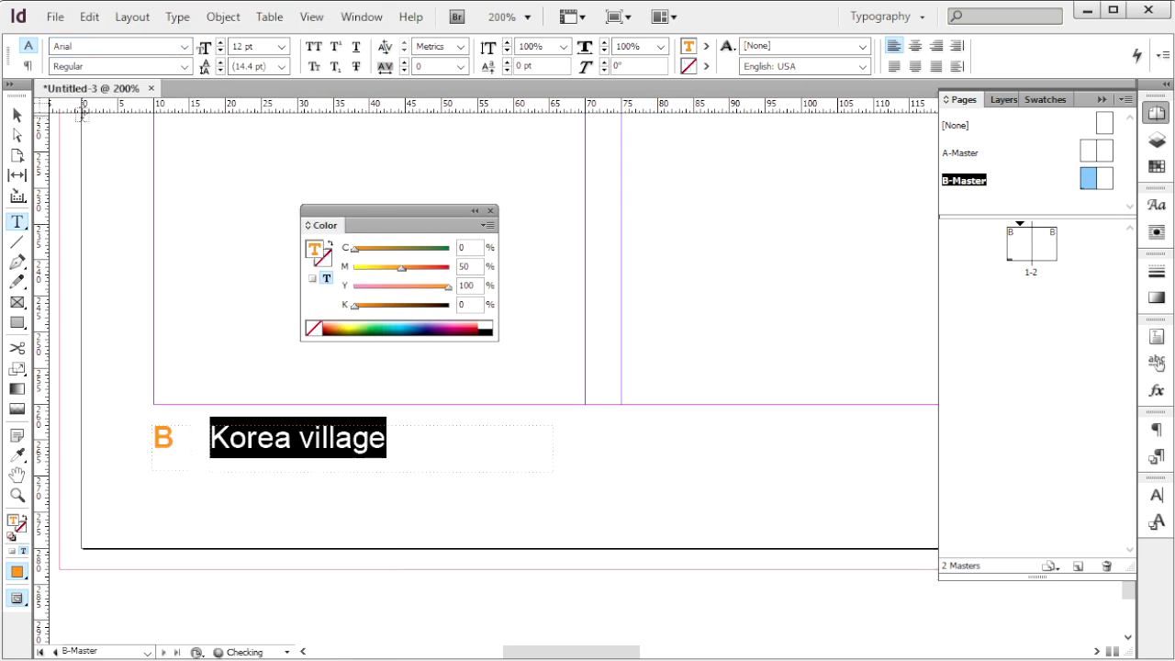
click(186, 66)
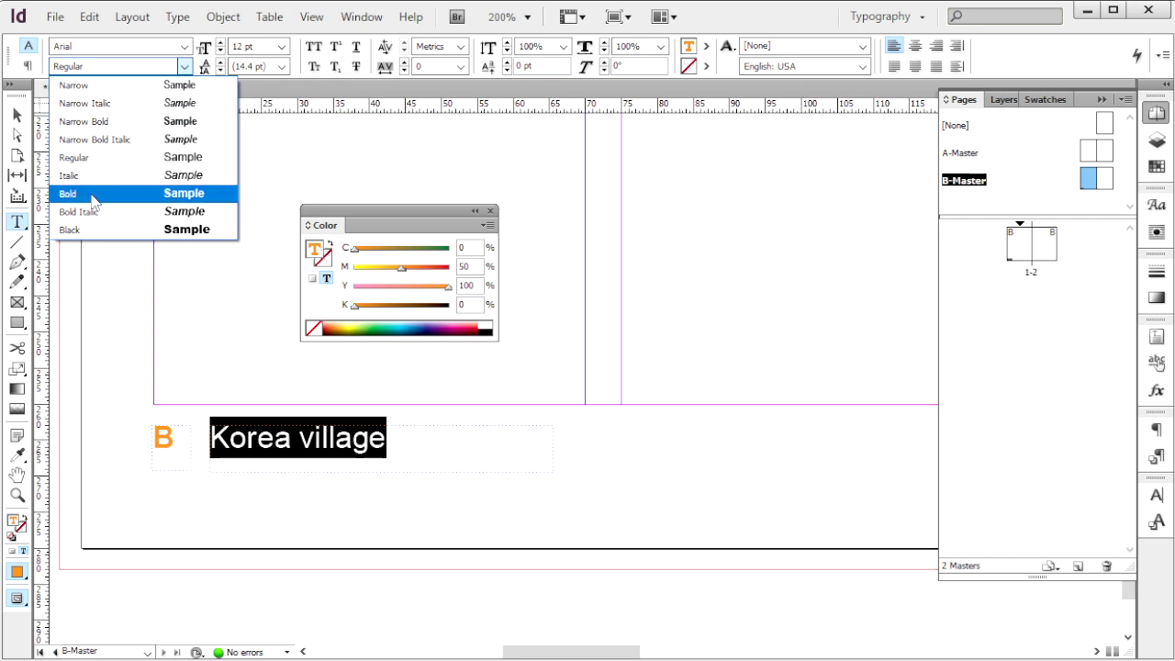
click(88, 191)
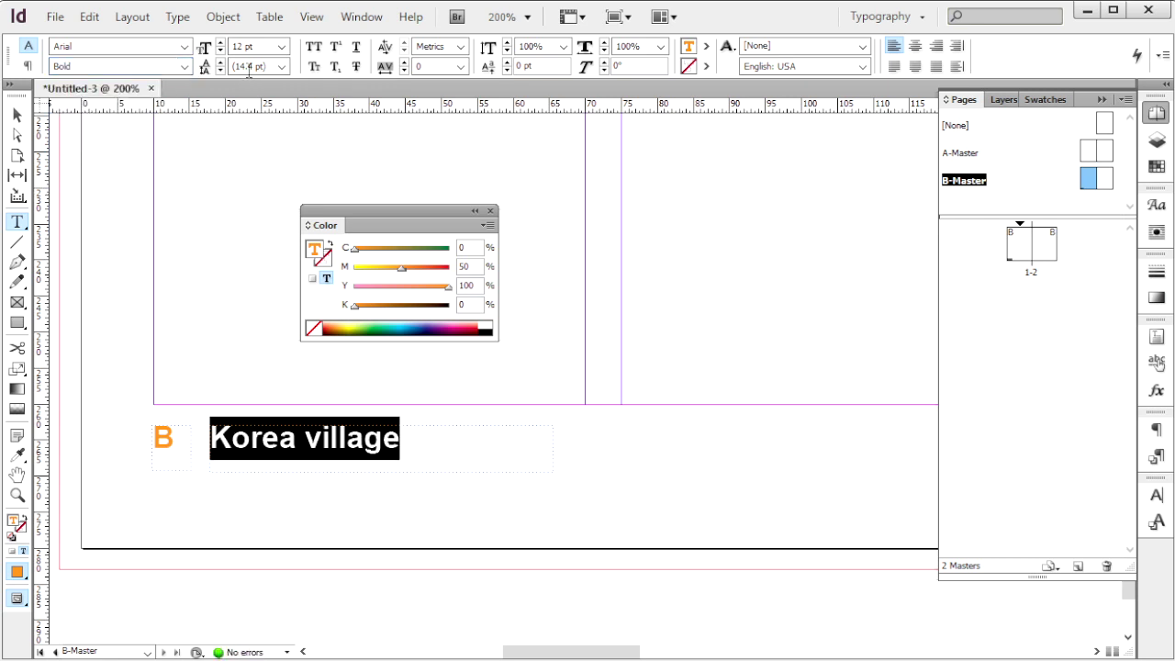
double_click(280, 46)
Color the "Korea village" text green with CMYK values C 100, M 0, Y 100, K 40.
click(467, 246)
text(100)
key(Tab)
text(0)
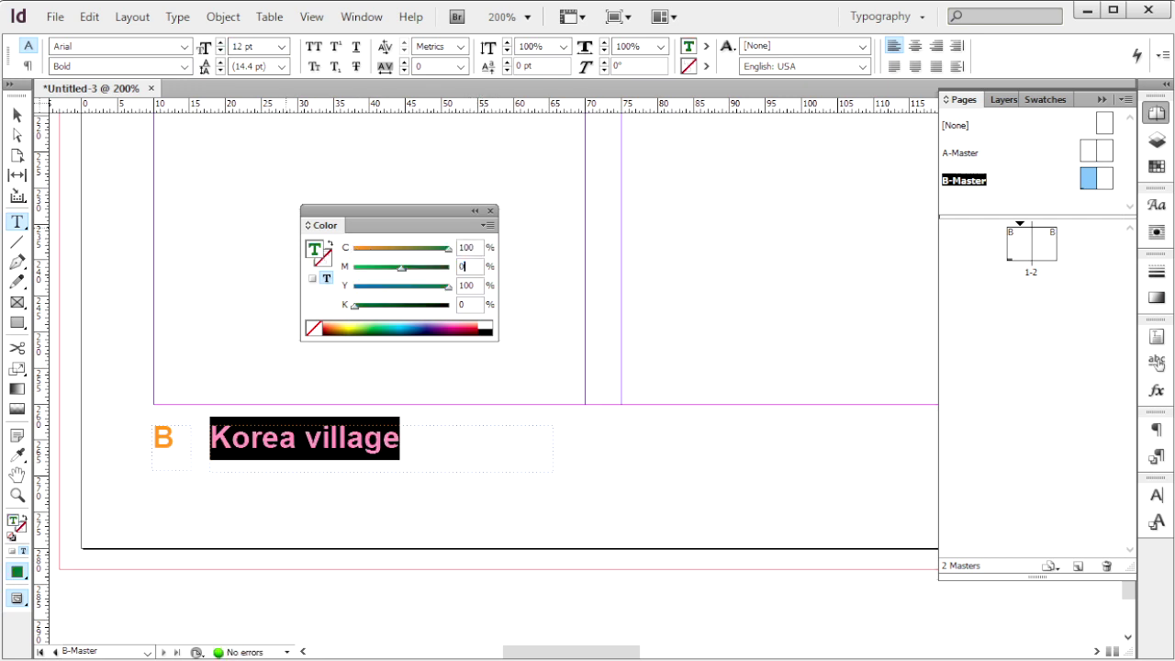
key(Tab)
key(Tab)
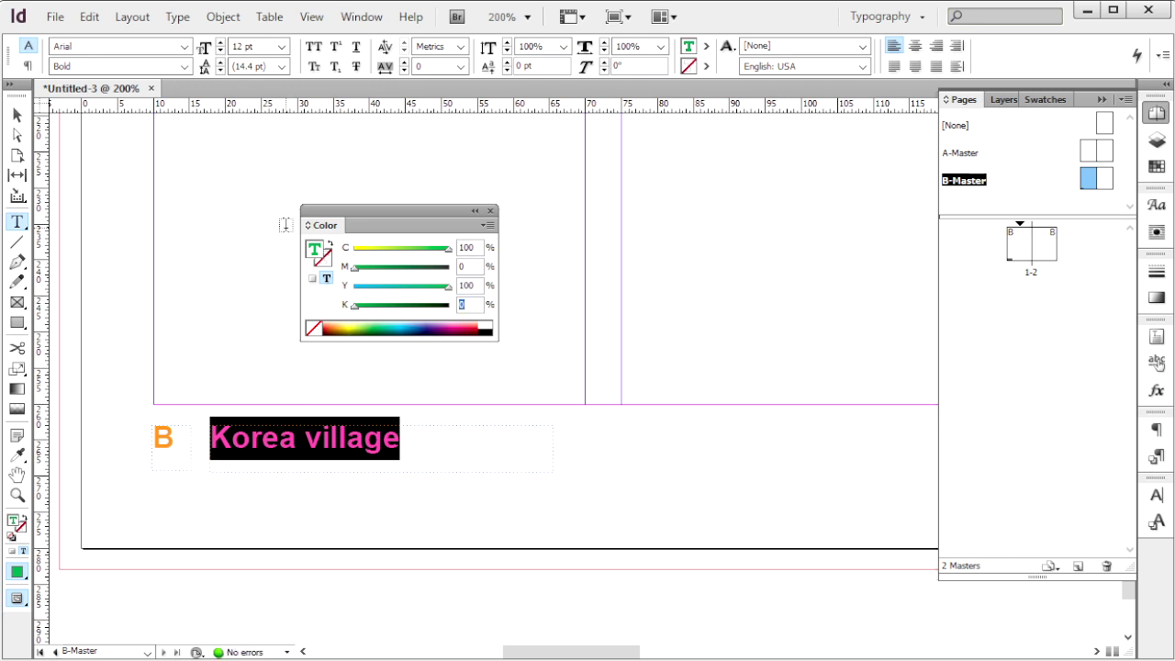
text(40)
key(Return)
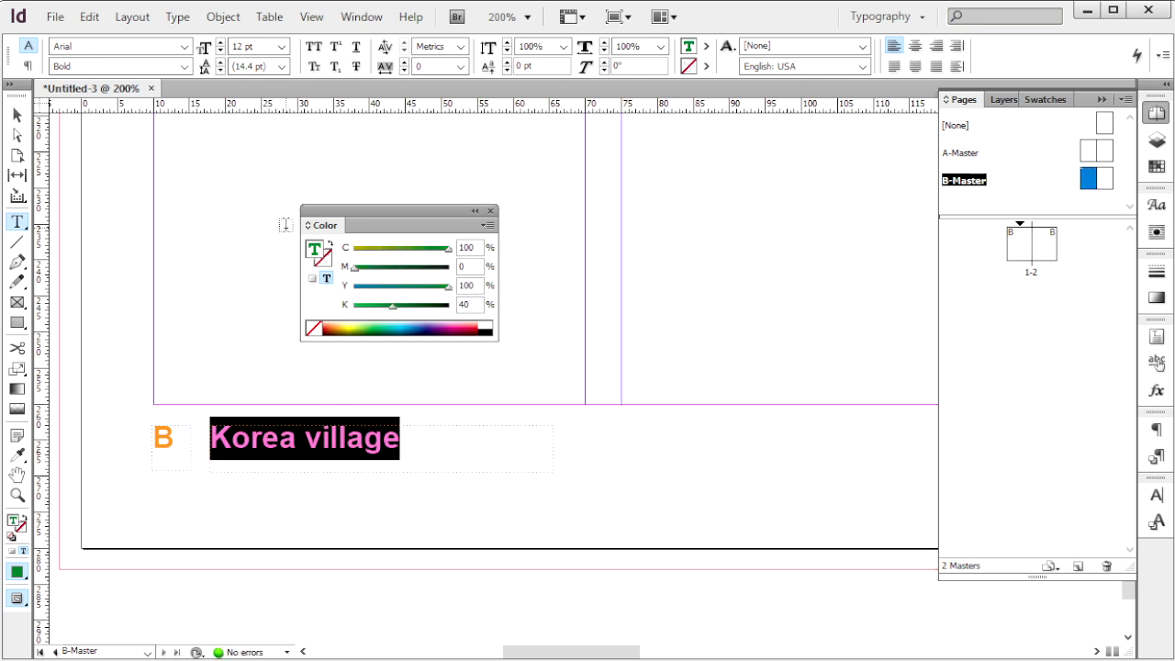
click(402, 447)
key(Escape)
Duplicate the page number and "Korea village" frames onto B-Master's right page below its third column, at about X 351 mm, Y 263 mm.
key(ctrl+minus)
click(527, 17)
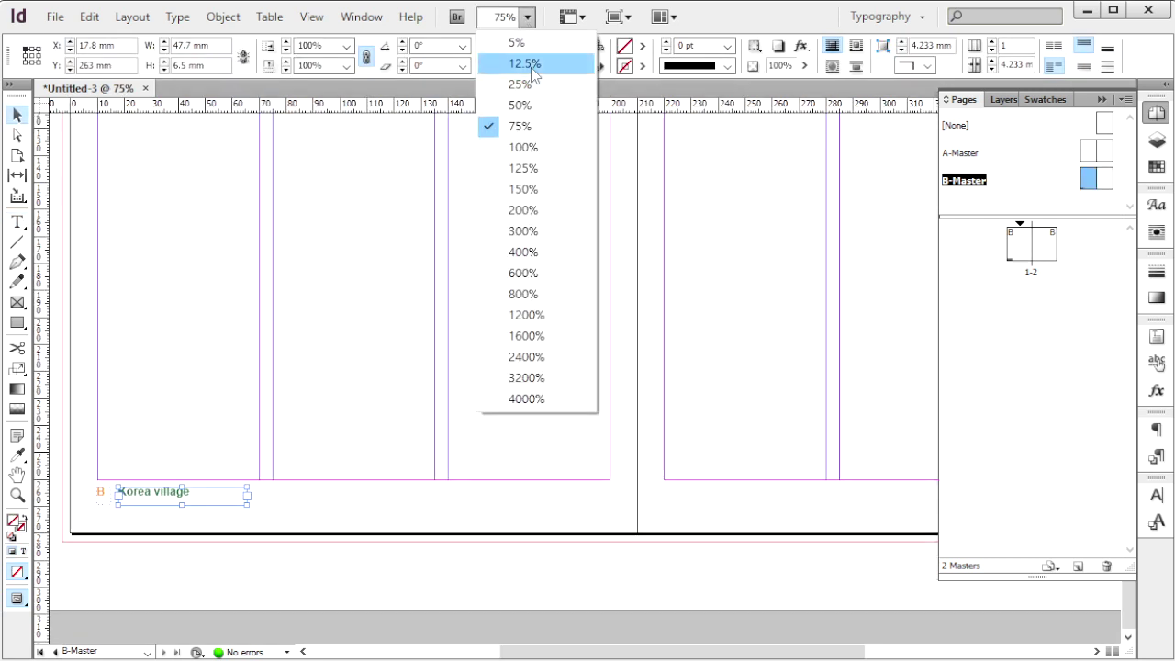
click(521, 106)
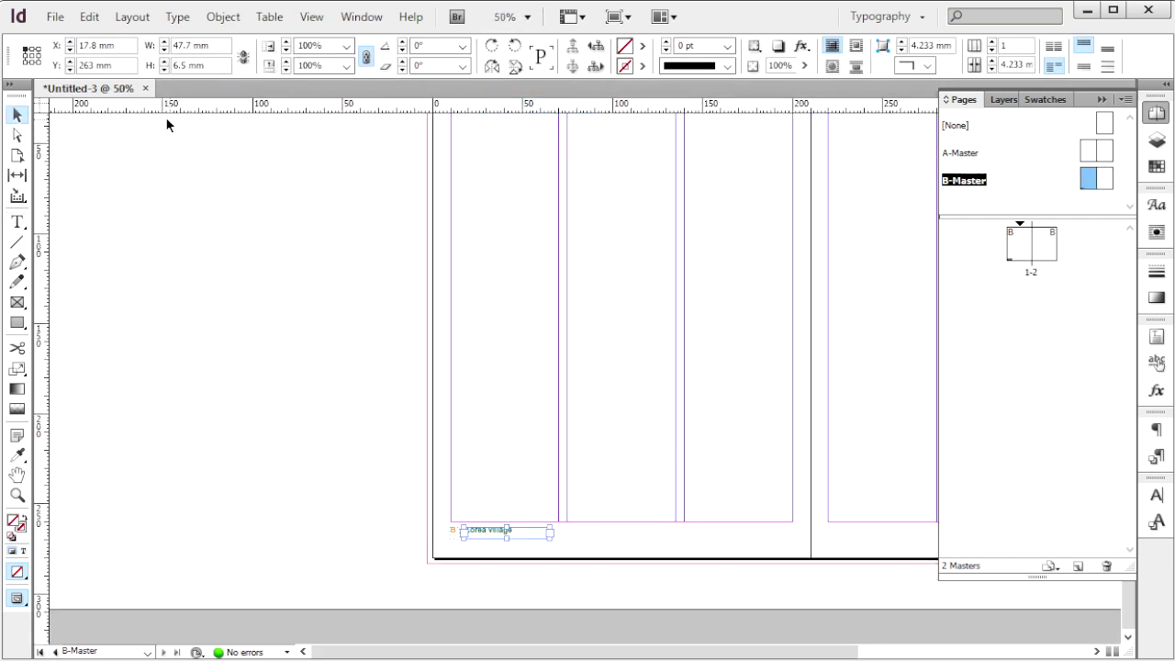
click(598, 365)
drag(774, 322, 435, 251)
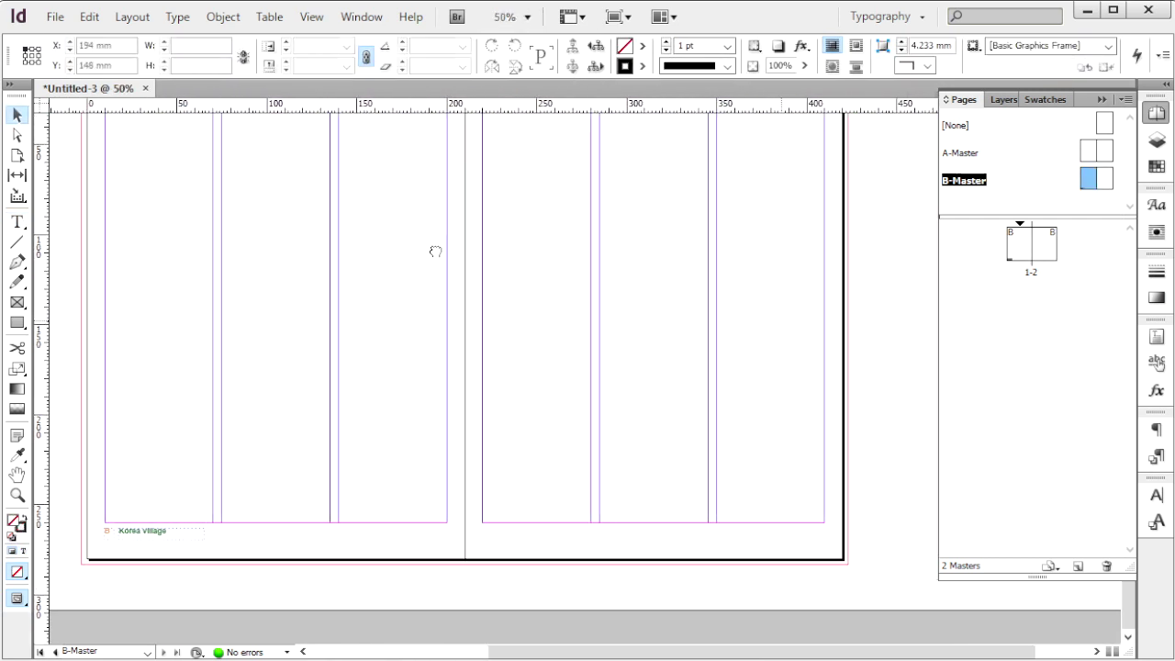
click(152, 537)
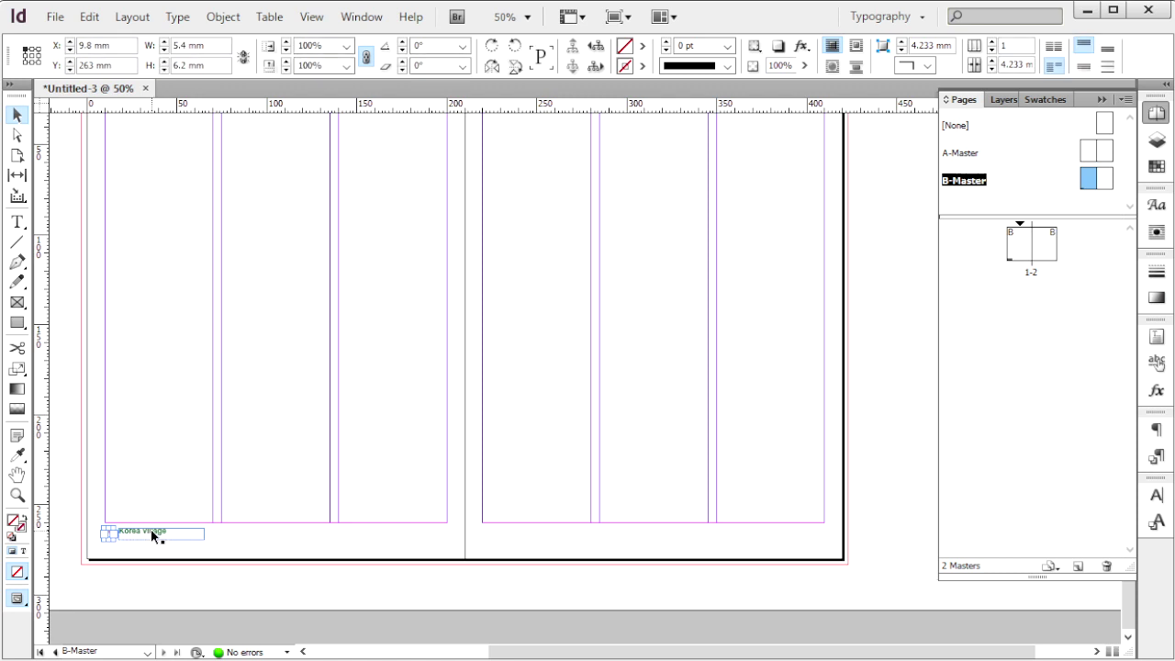
click(152, 536)
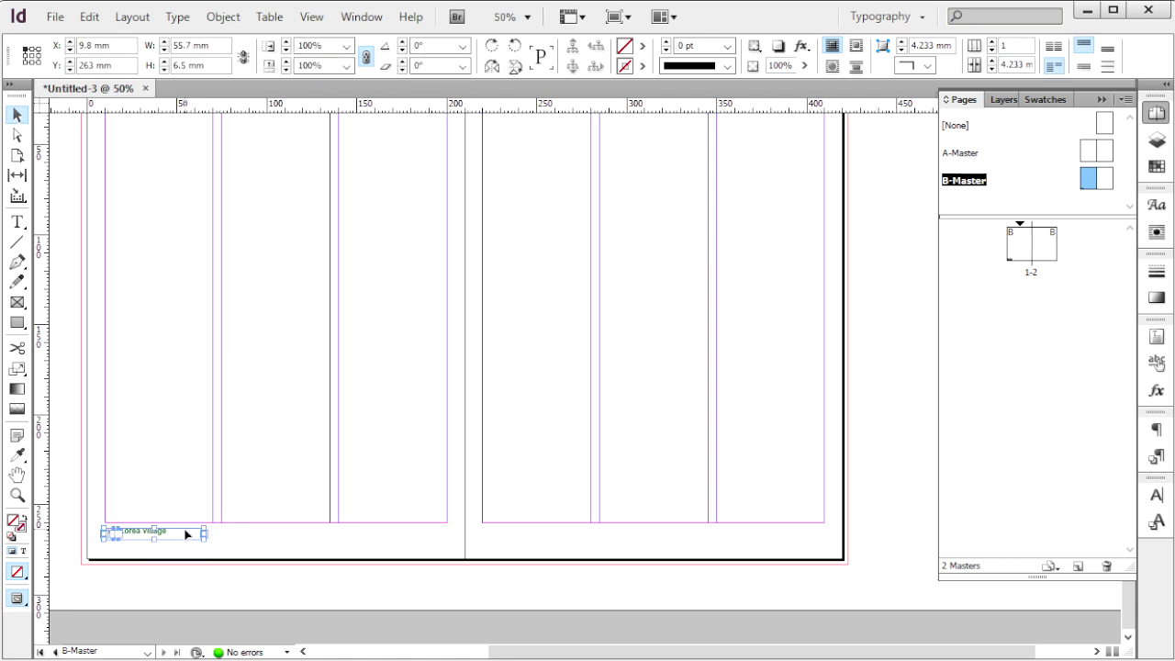
drag(177, 541, 793, 559)
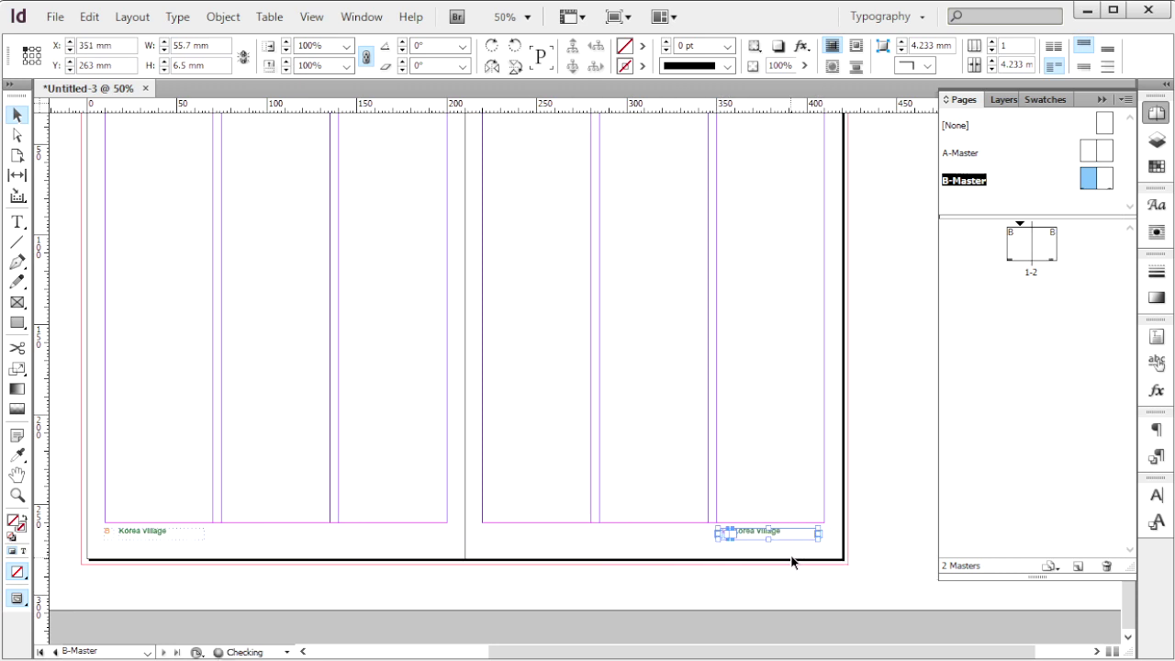
click(790, 551)
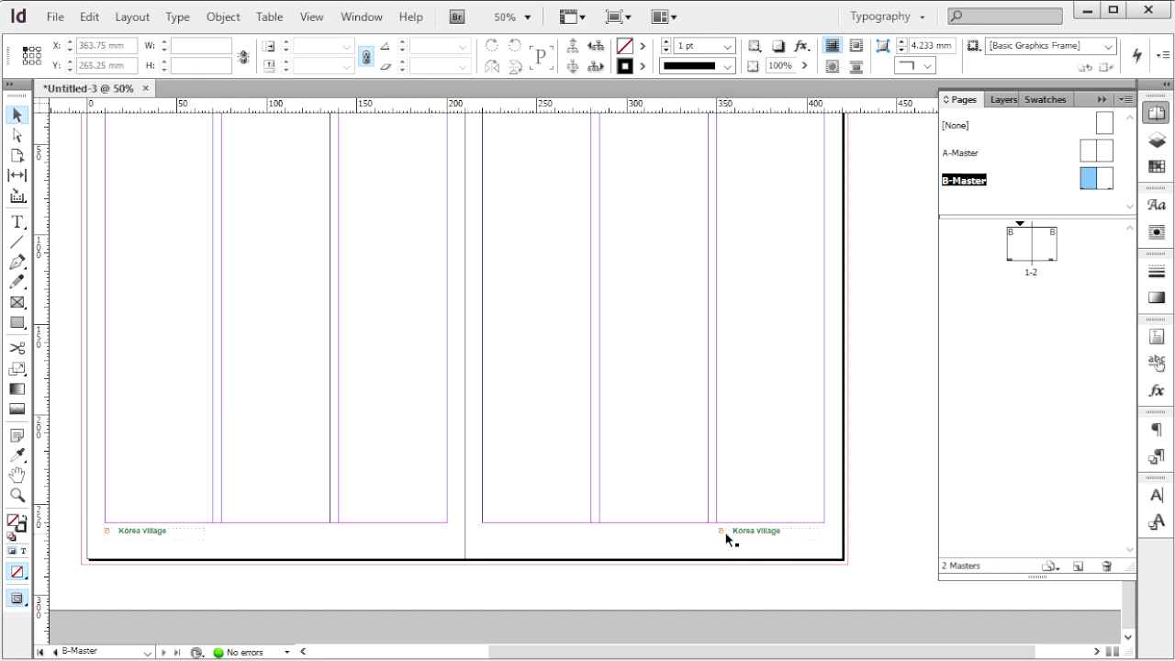
Move the right page's page number frame to the outer side of the "Korea village" frame, at about X 407.6 mm.
click(527, 17)
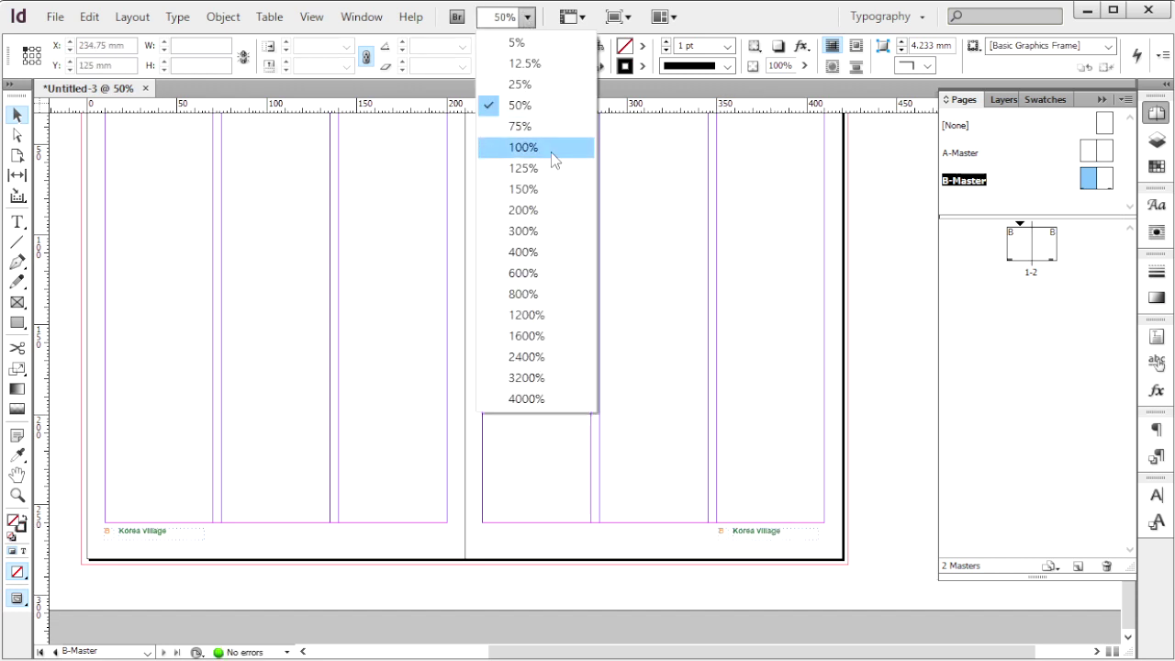
click(525, 211)
click(340, 401)
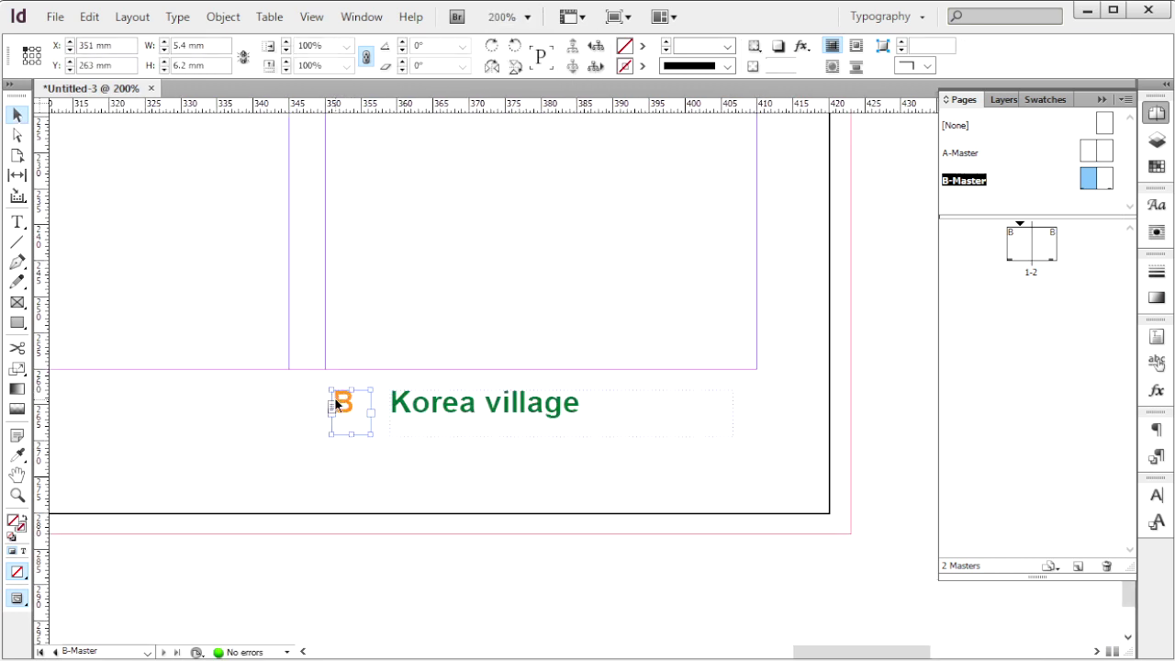
drag(338, 401, 740, 401)
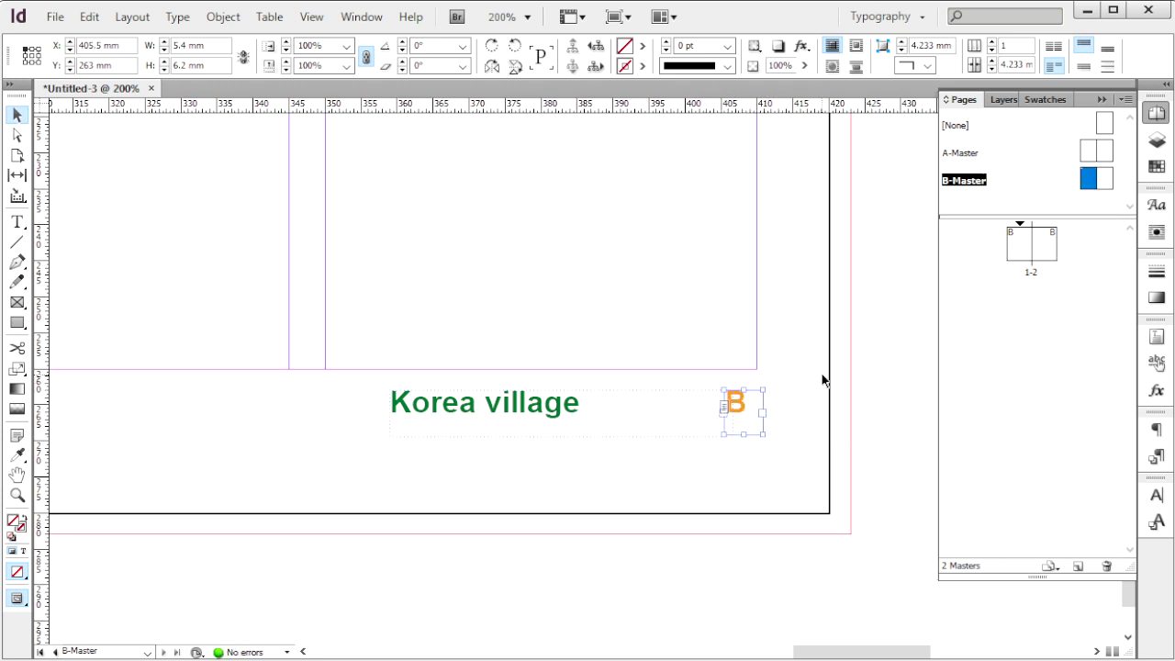
key(Right)
key(Right)
key(Right)
key(Right)
key(Right)
key(Right)
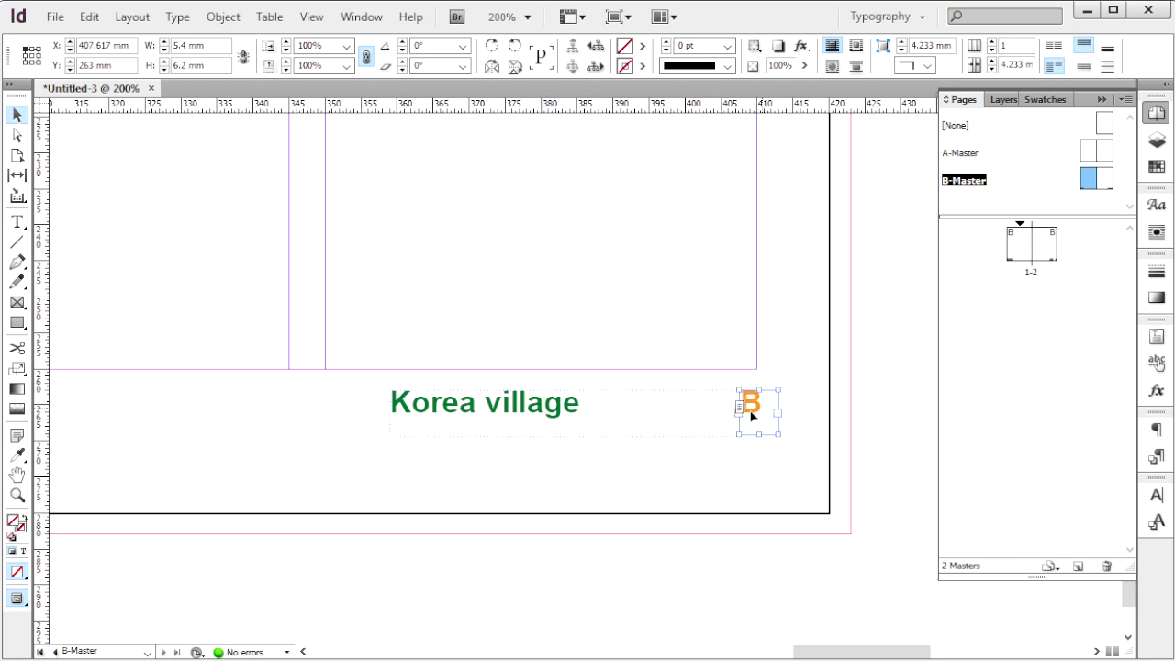
Right-align the footer text on B-Master's right page and replace it with "Naju".
click(621, 412)
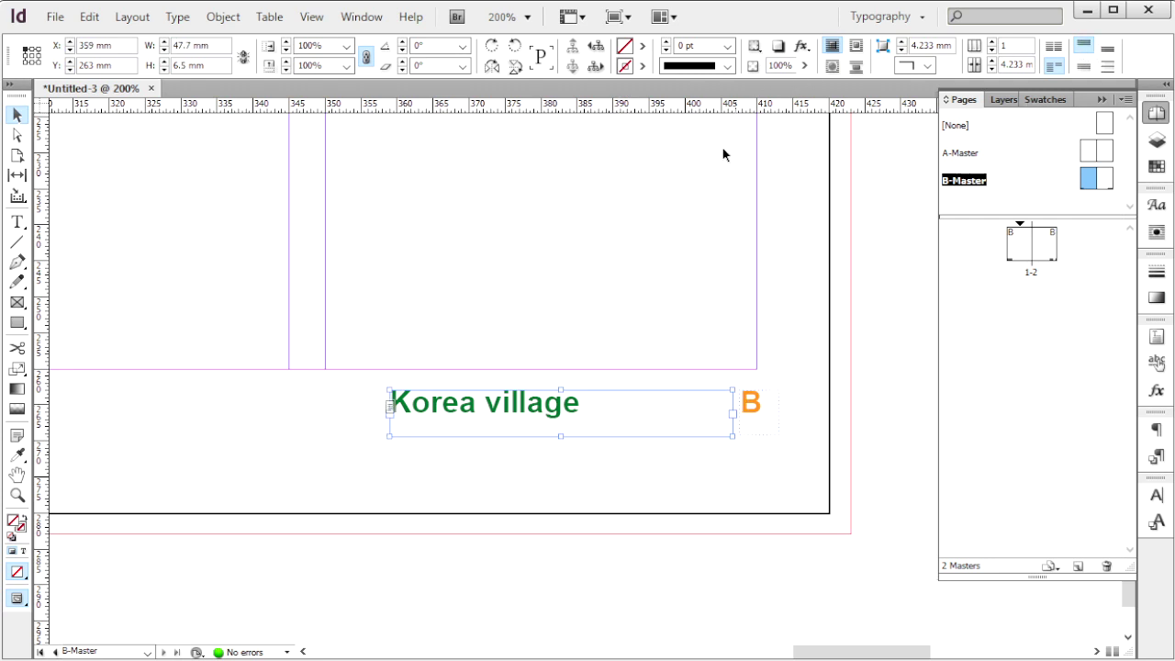
click(16, 222)
click(593, 414)
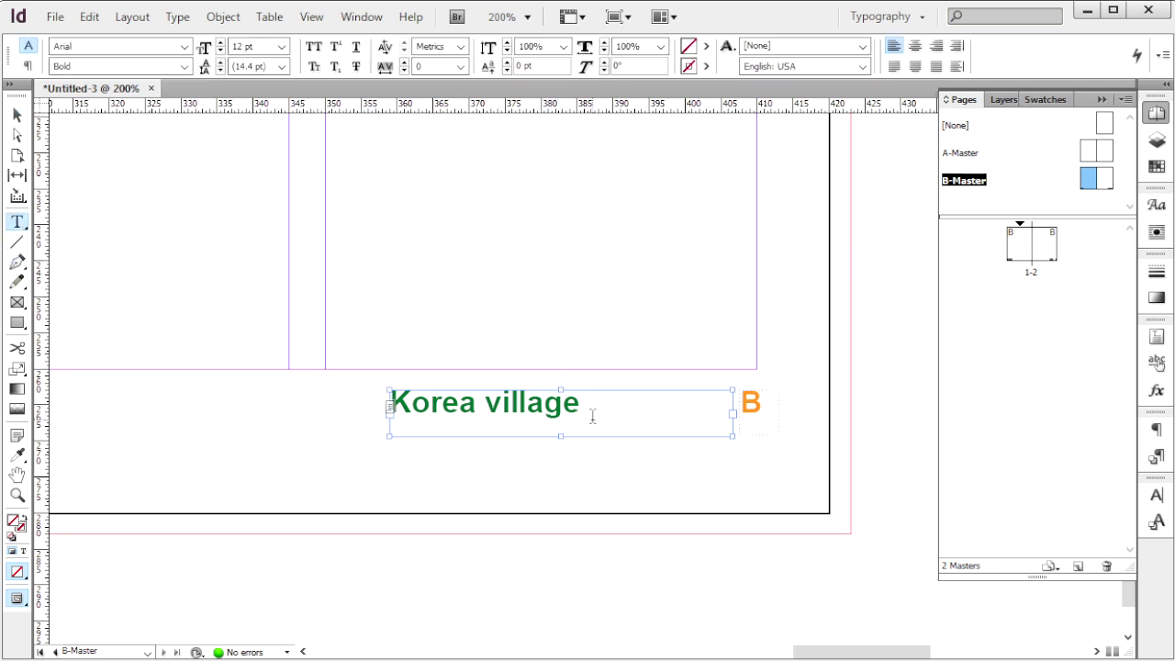
key(ctrl+shift+r)
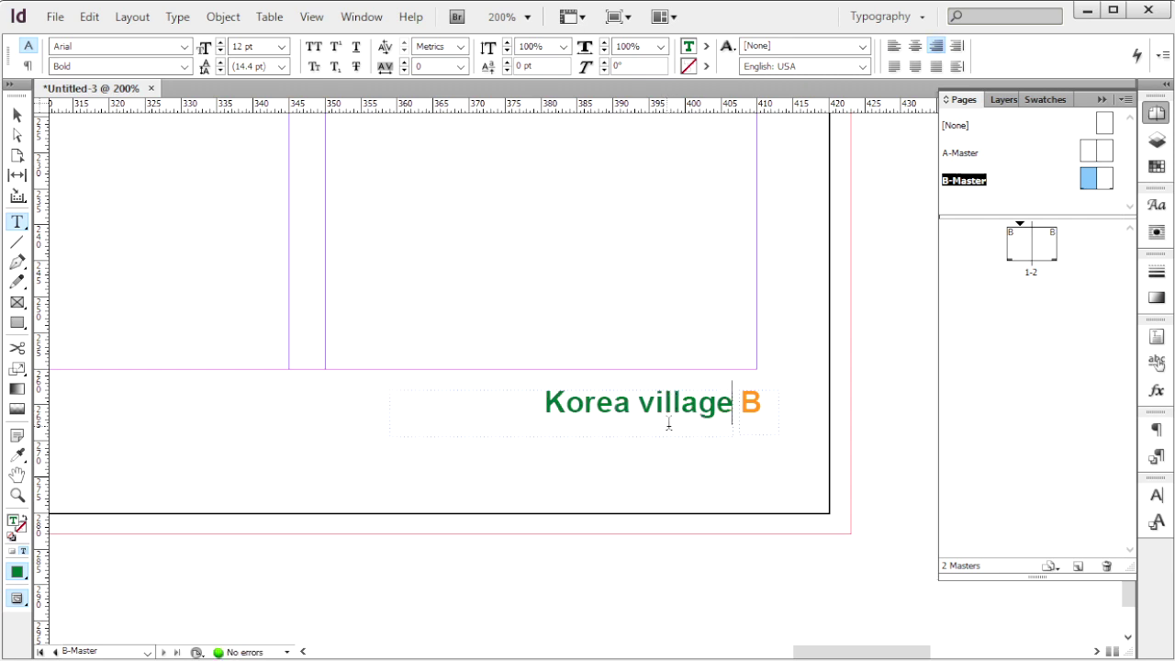
key(ctrl+a)
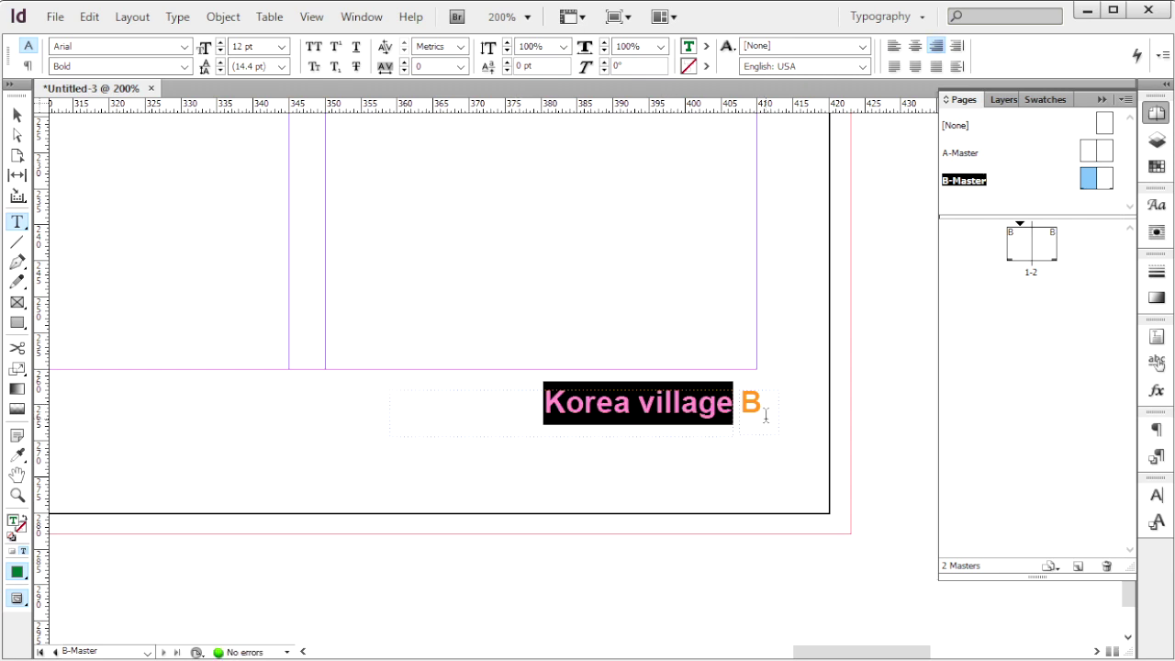
text(Naju 2)
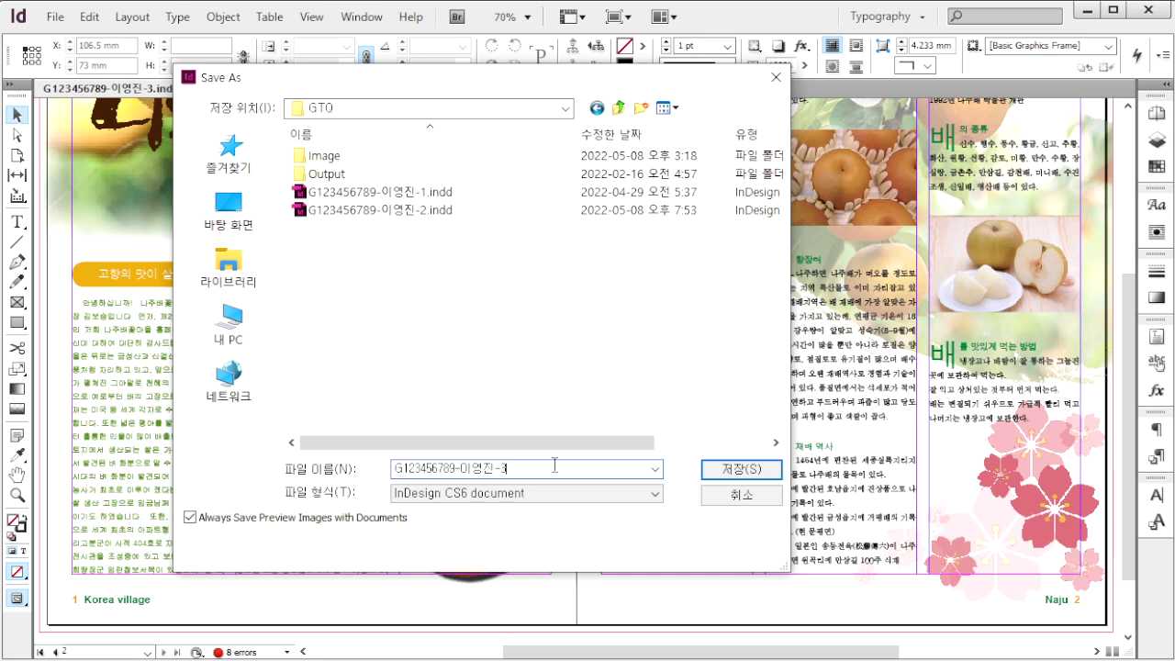
Save the finished spread as an InDesign CS6 document in the GTO folder, and export it there as InDesign Markup (IDML).
click(740, 469)
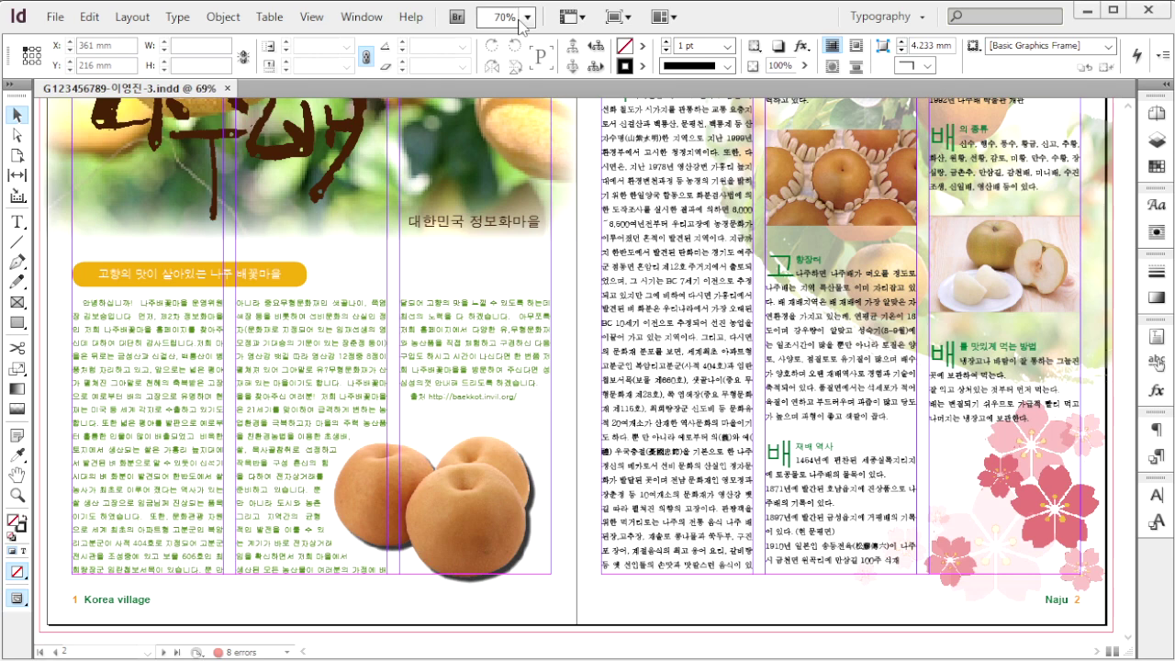
click(55, 16)
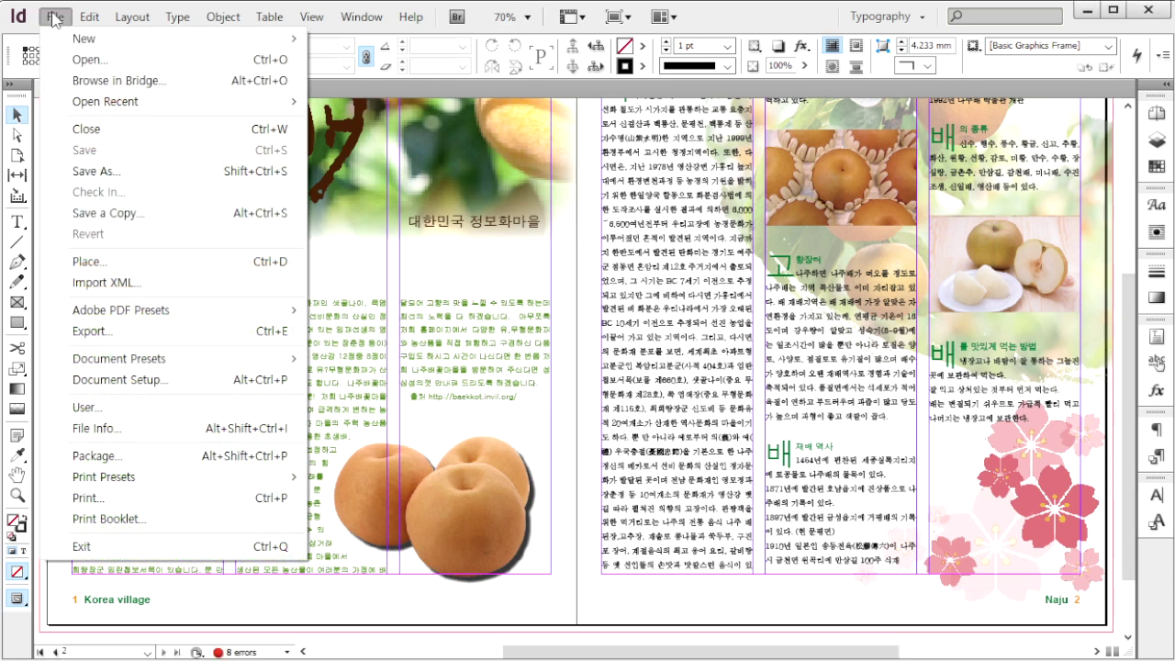
click(101, 332)
click(544, 555)
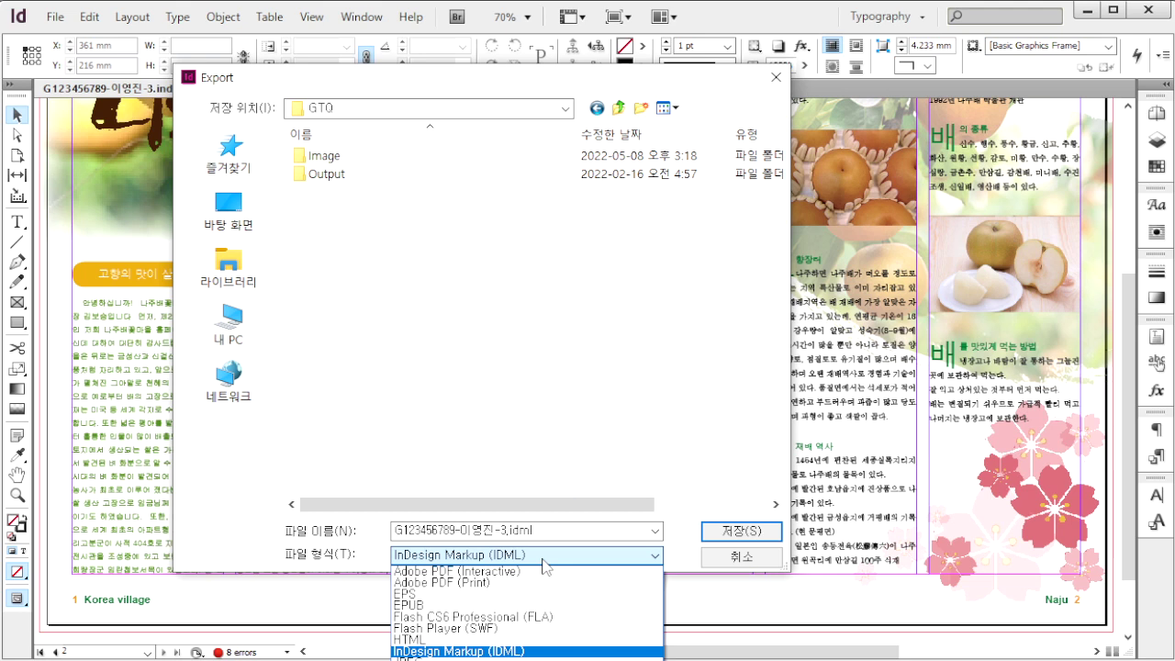
click(462, 652)
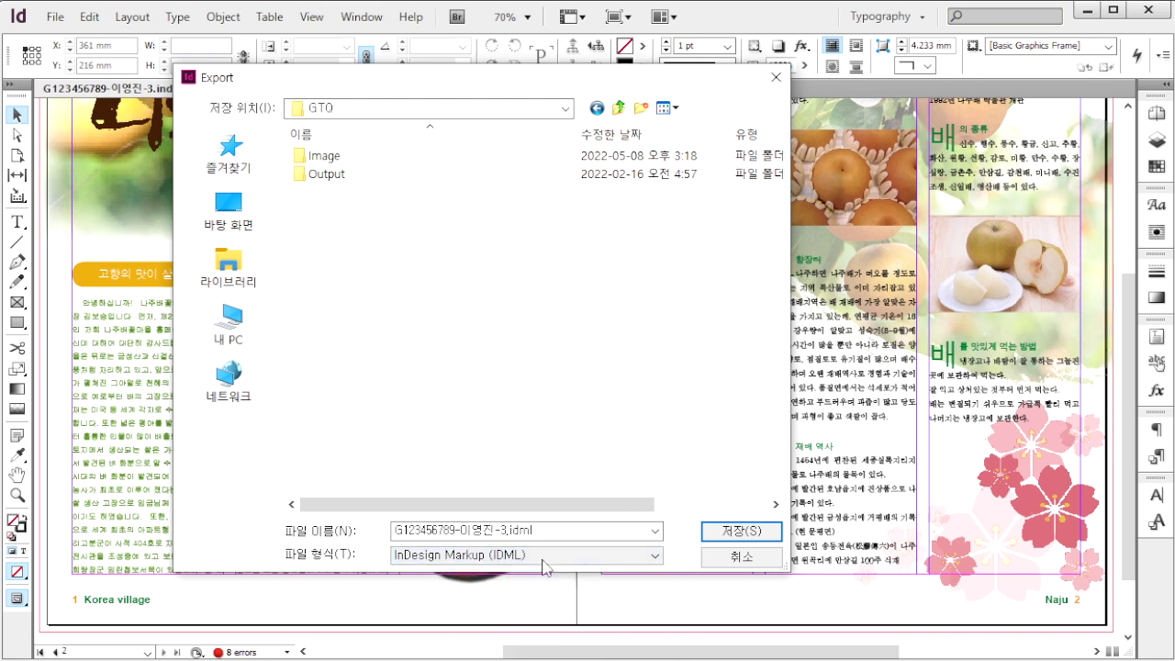
click(742, 531)
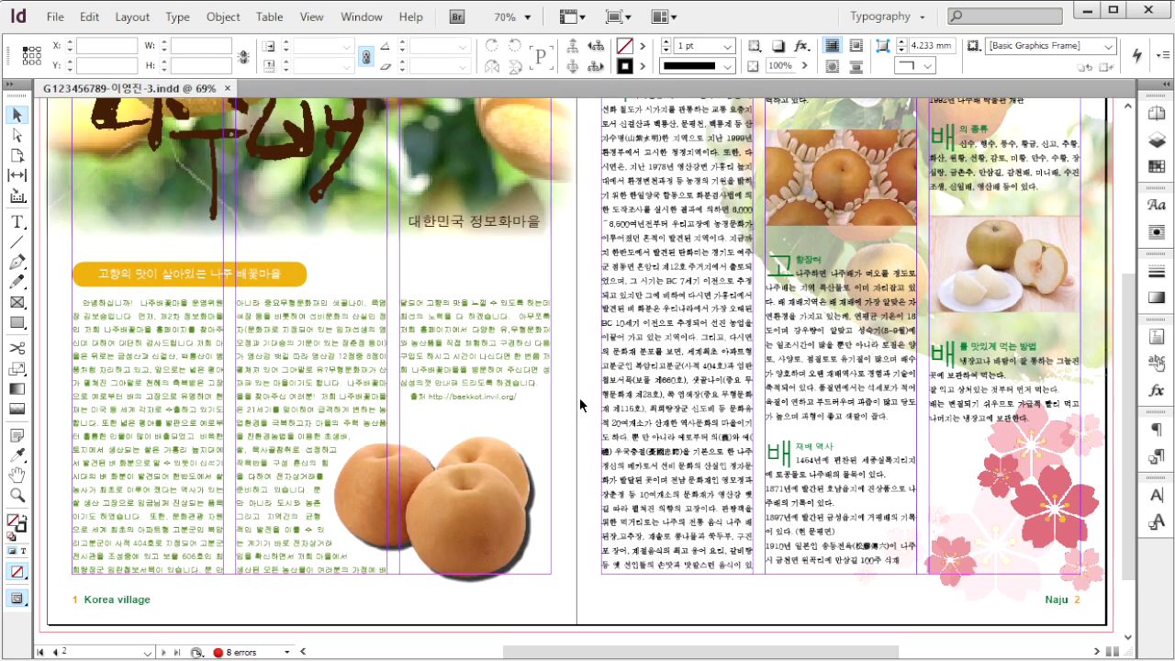